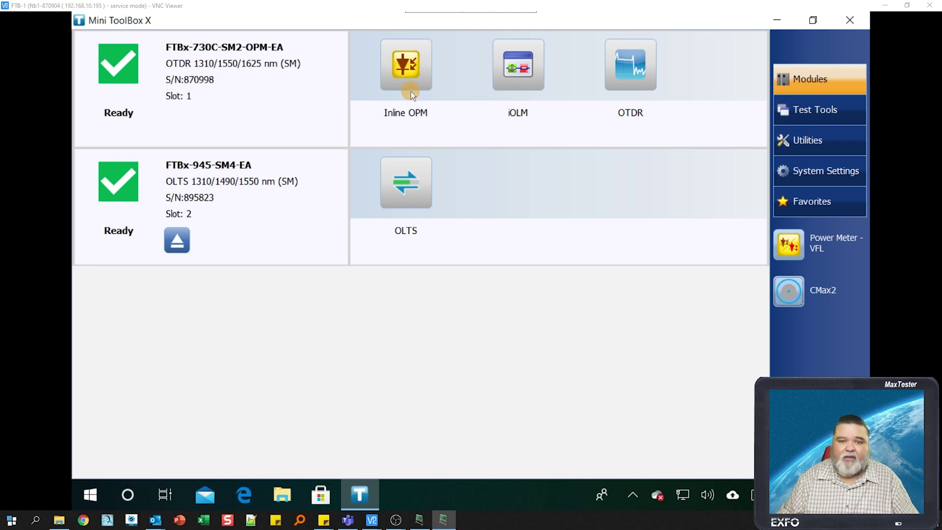
# - Launch iOLM, keep the source modulation at 2 kHz, and show the iOLM fiber settings
pyautogui.click(518, 72)
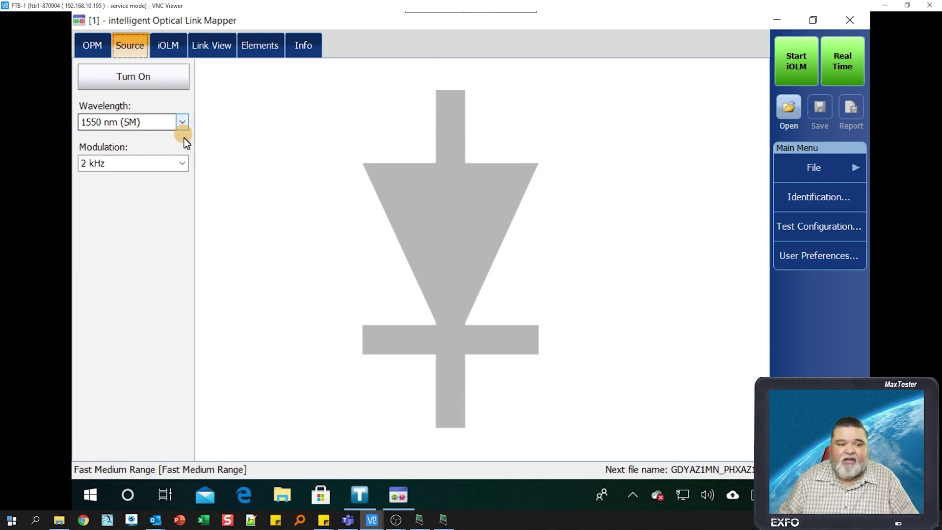
pyautogui.click(184, 163)
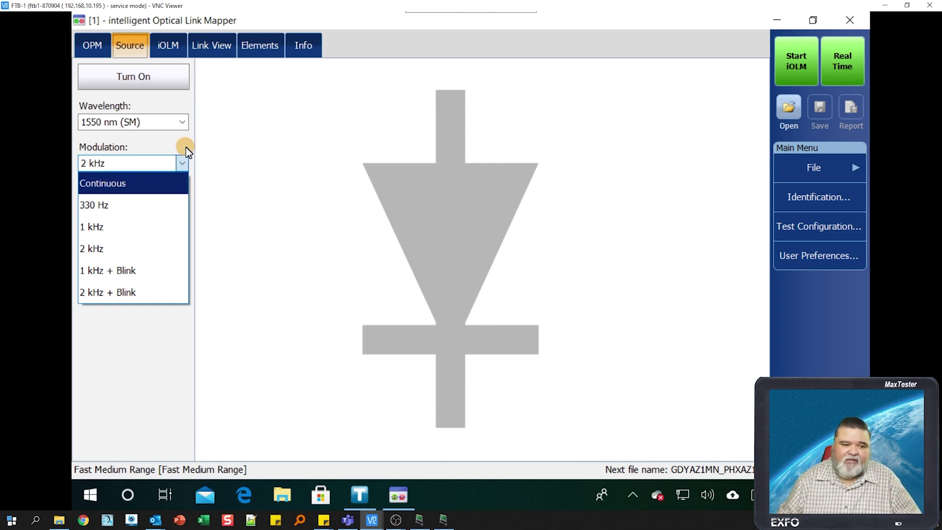
pyautogui.click(187, 147)
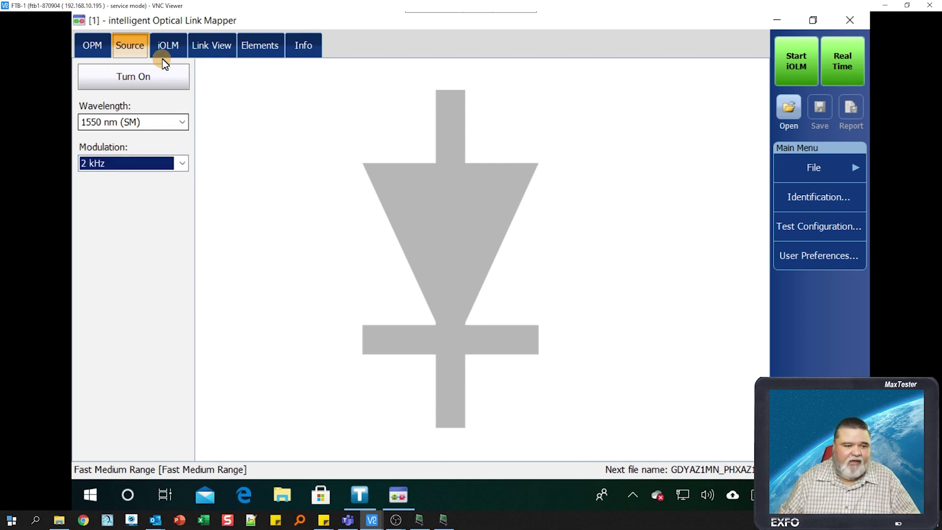
pyautogui.click(175, 42)
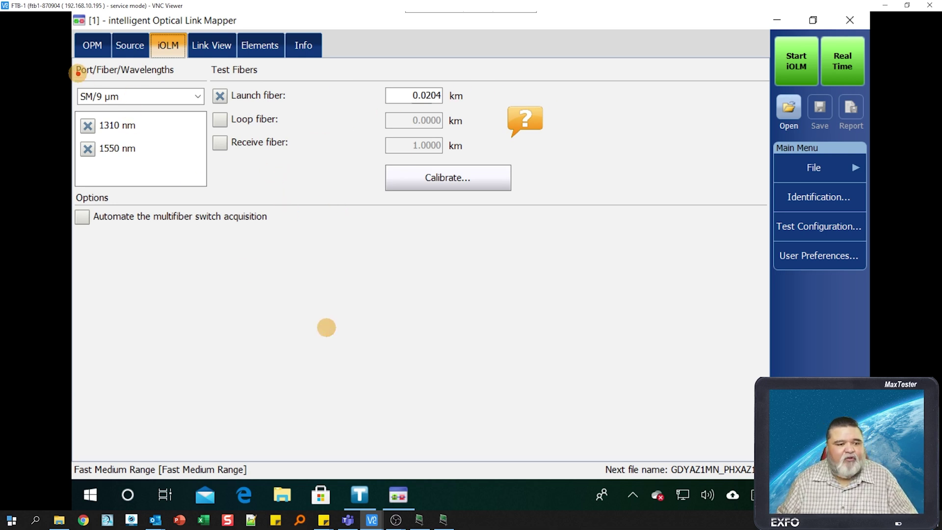
# - Keep the fiber type at SM/9 µm and start calibrating the launch fiber length
pyautogui.moveTo(71, 62)
pyautogui.mouseDown()
pyautogui.moveTo(200, 190)
pyautogui.moveTo(215, 192)
pyautogui.mouseUp()
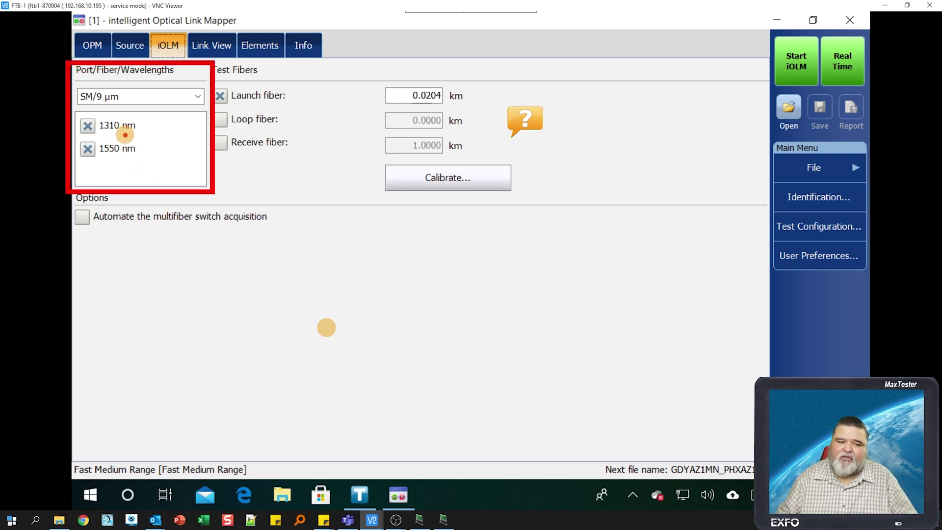
pyautogui.click(197, 96)
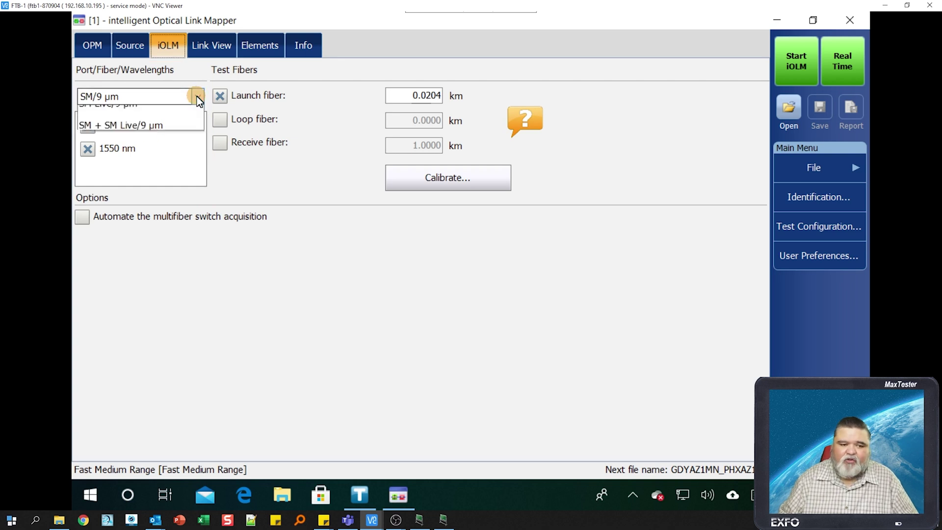
pyautogui.click(283, 171)
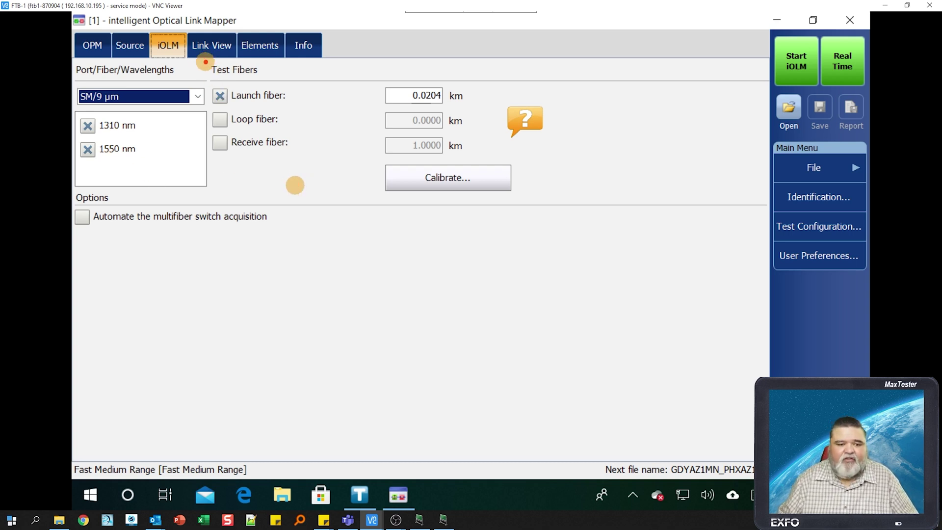
pyautogui.moveTo(205, 61)
pyautogui.mouseDown()
pyautogui.moveTo(502, 191)
pyautogui.moveTo(553, 200)
pyautogui.mouseUp()
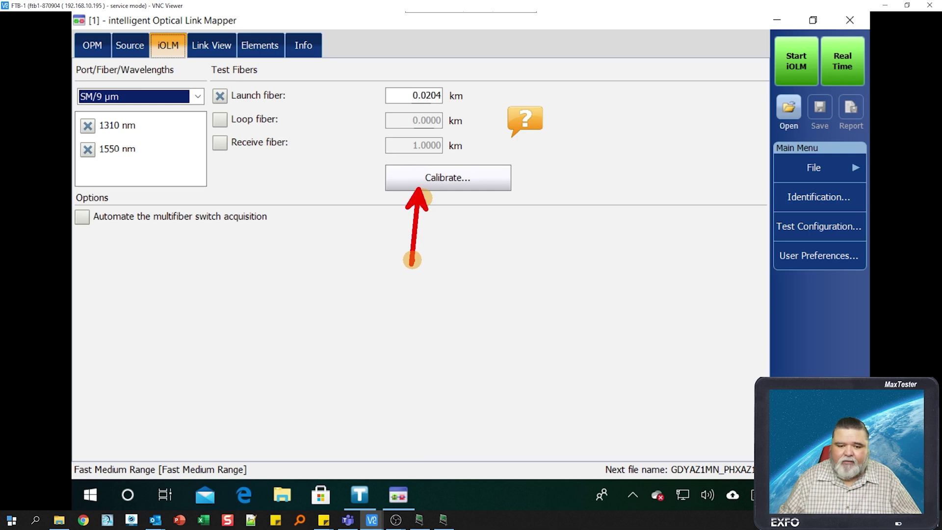
pyautogui.click(458, 184)
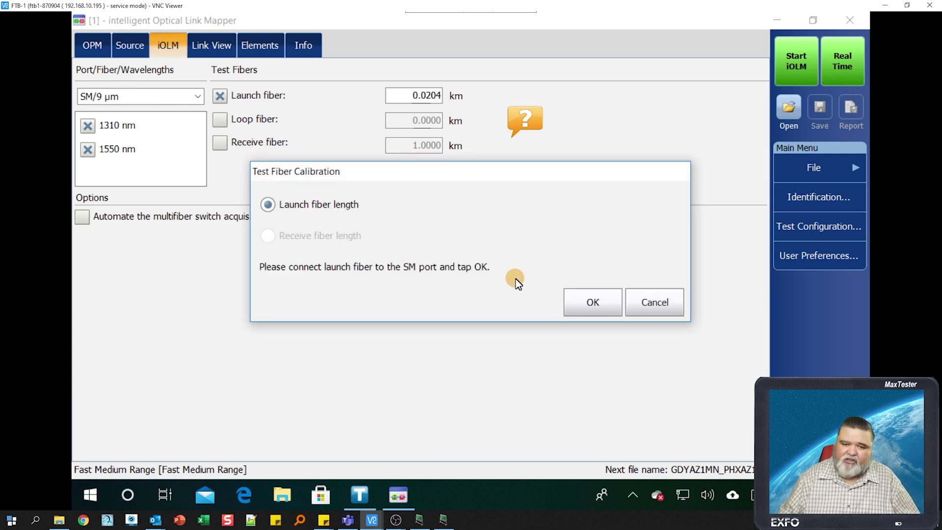
# - Cancel the test fiber calibration, select the Launch fiber length field, then go to User Preferences
pyautogui.click(665, 313)
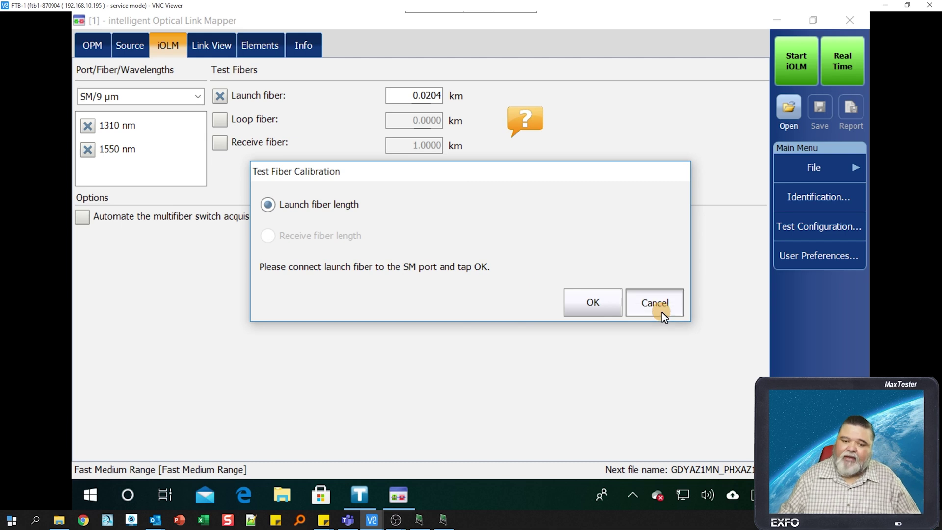
pyautogui.click(412, 101)
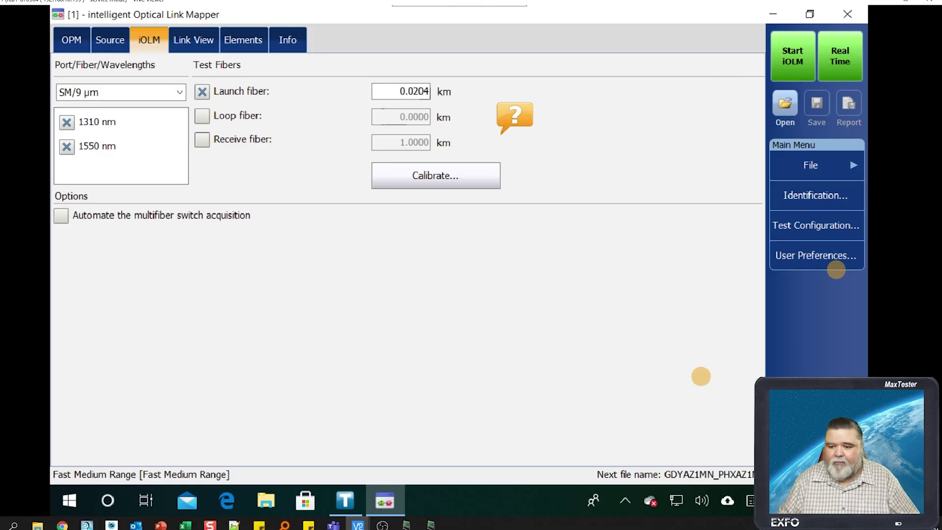
pyautogui.click(801, 248)
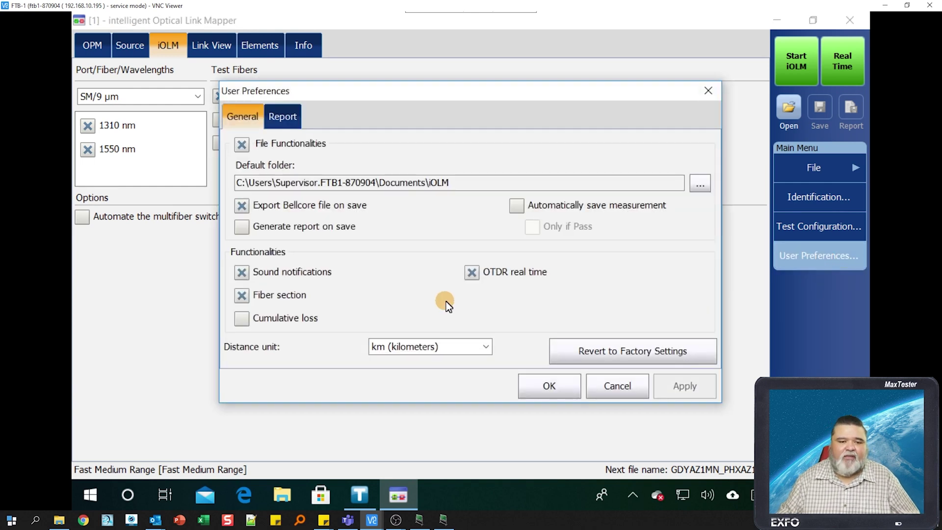
# - Keep the distance unit at km, look over the Report preferences, and confirm User Preferences
pyautogui.click(485, 345)
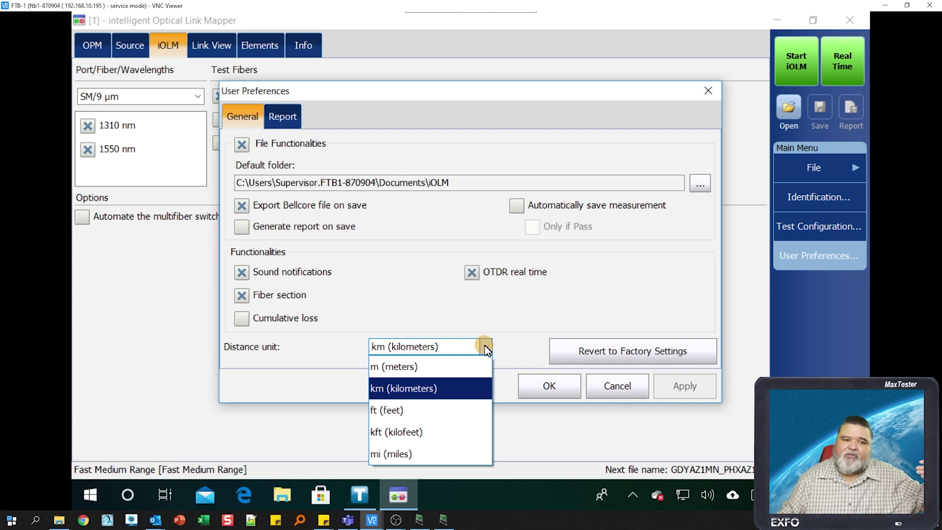
pyautogui.click(510, 344)
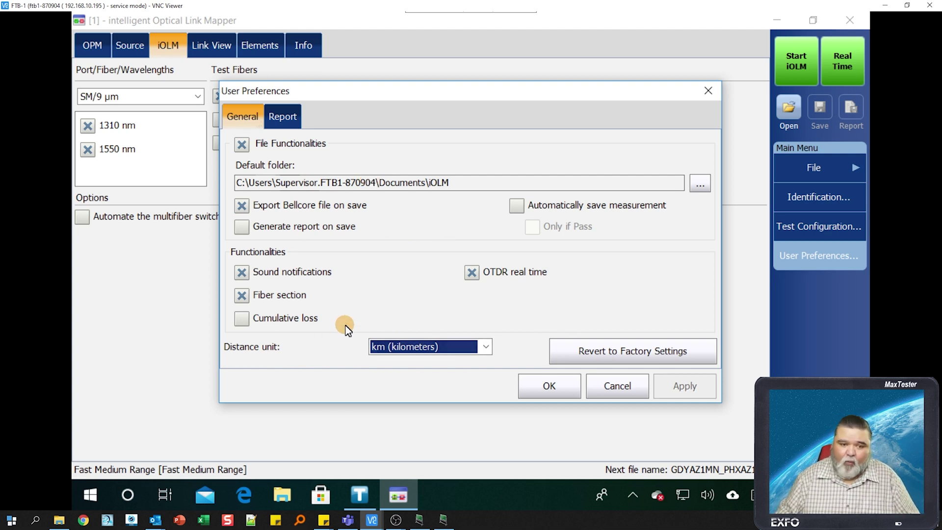
pyautogui.click(287, 120)
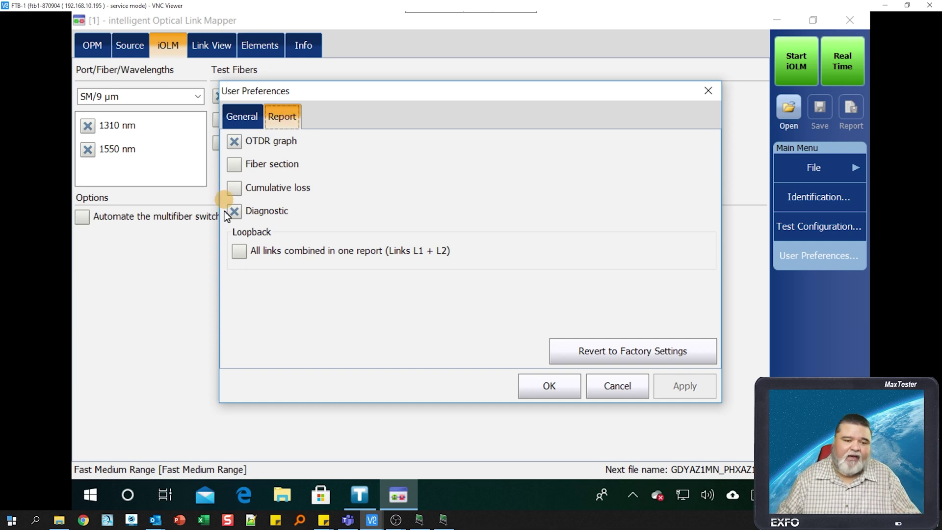
pyautogui.click(258, 122)
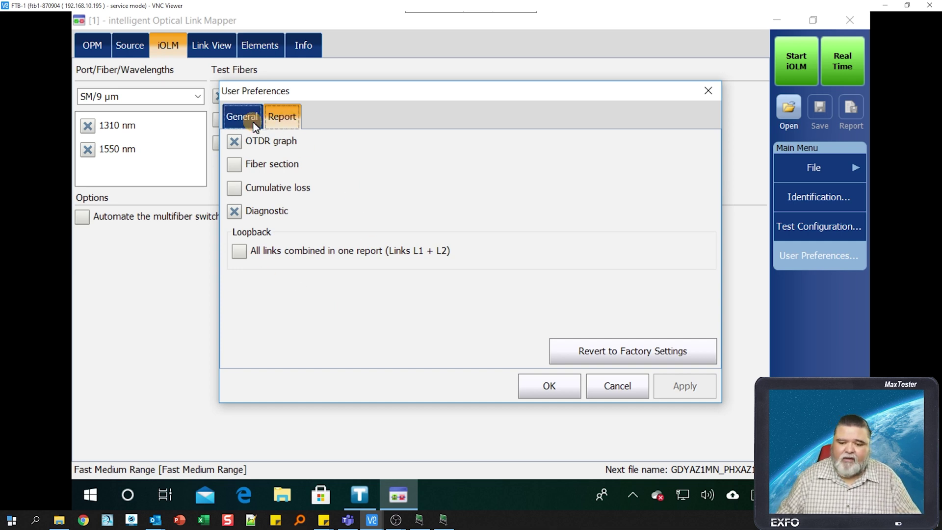
pyautogui.click(564, 388)
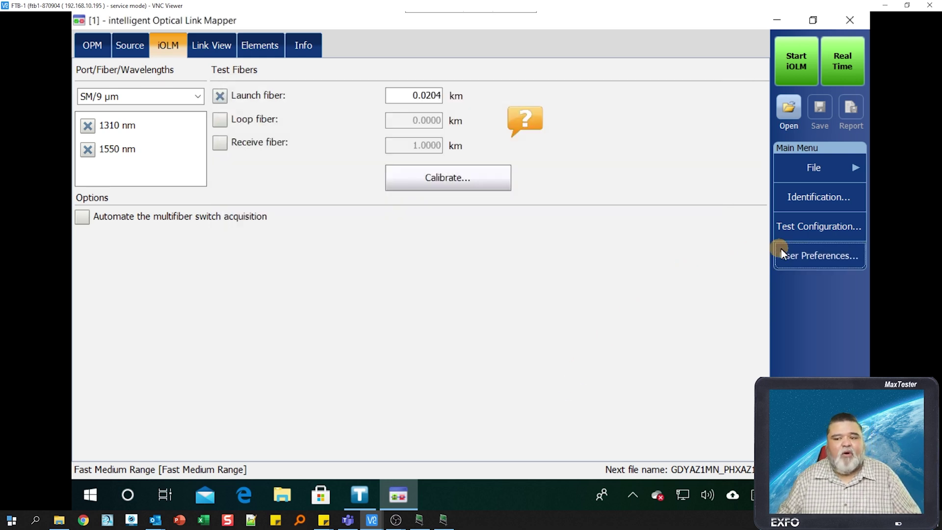
# - Duplicate the DefaultSetup test configuration and save the copy as 'iOLM Training'
pyautogui.click(805, 237)
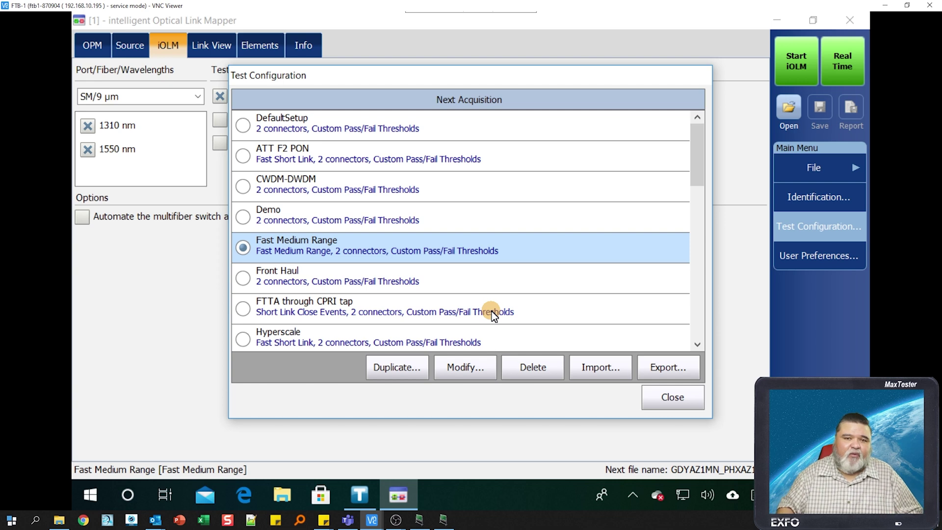
pyautogui.press('Home')
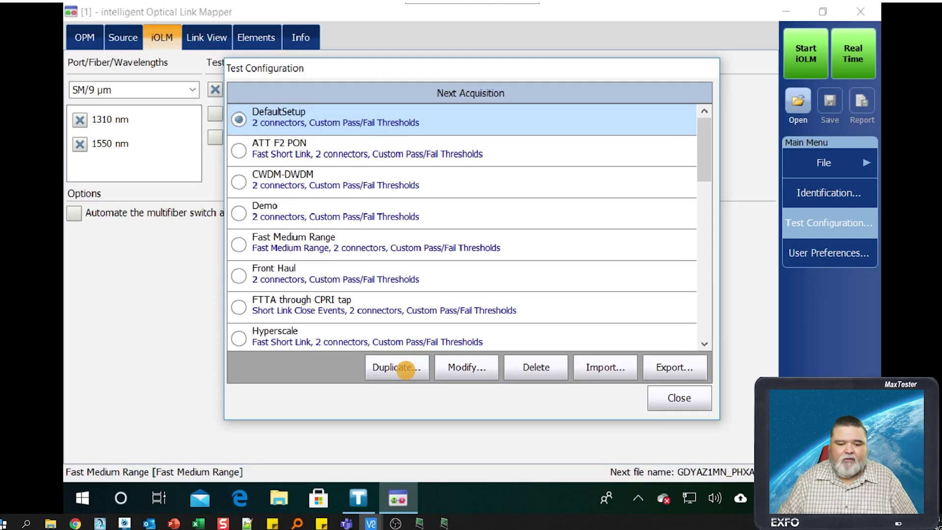
pyautogui.click(407, 368)
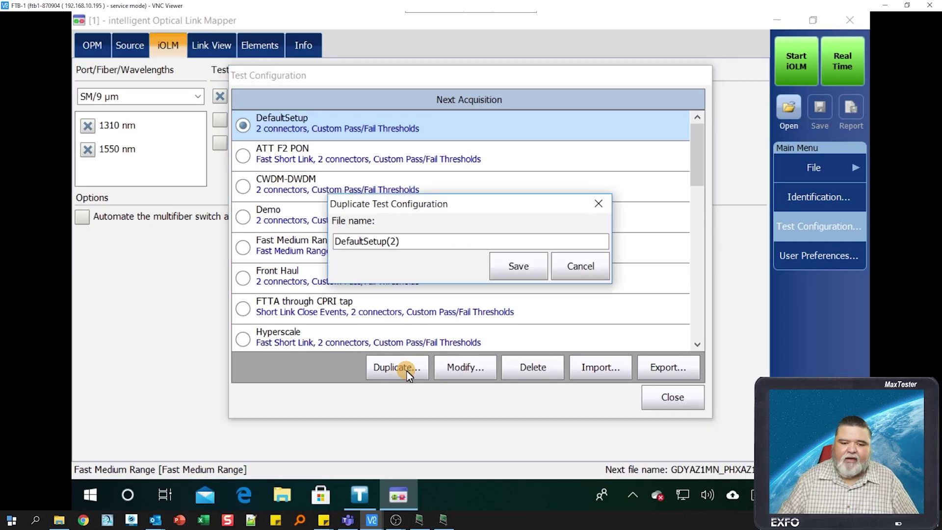
pyautogui.click(425, 238)
pyautogui.write('iO')
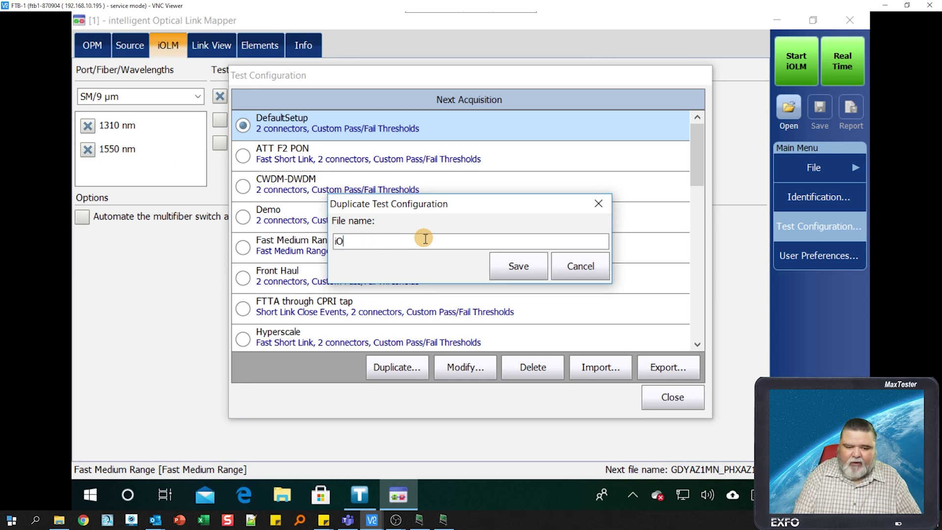
pyautogui.write('LM T')
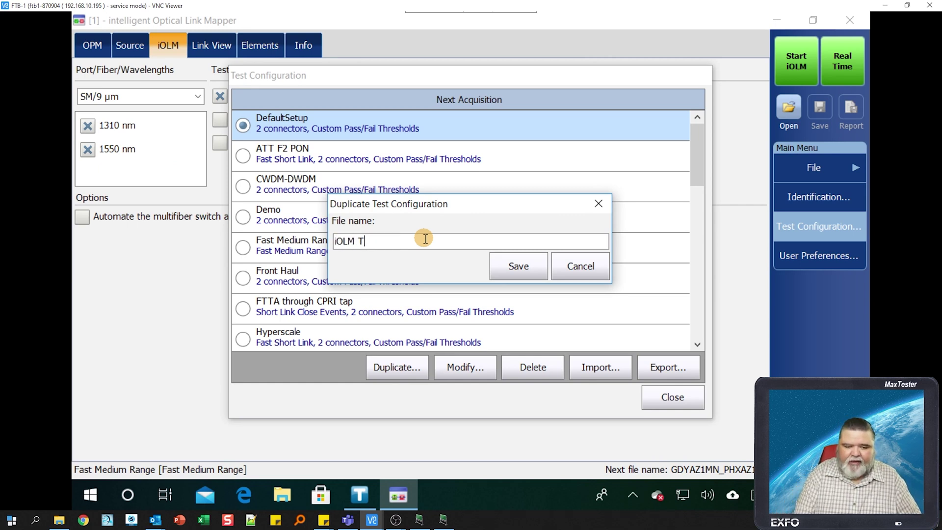
pyautogui.write('raining')
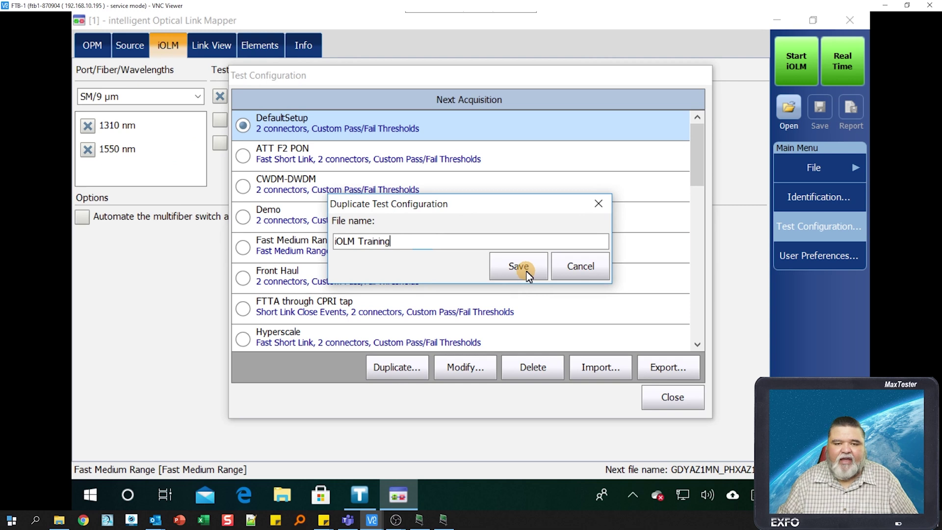
pyautogui.click(526, 272)
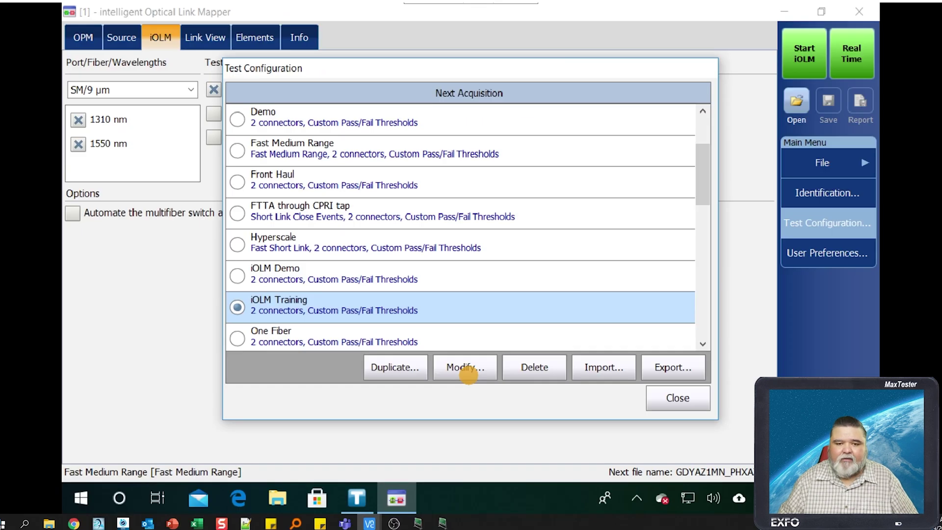
# - Edit iOLM Training to use the Fast Medium Range Optimode, leaving the port Unspecified
pyautogui.click(470, 372)
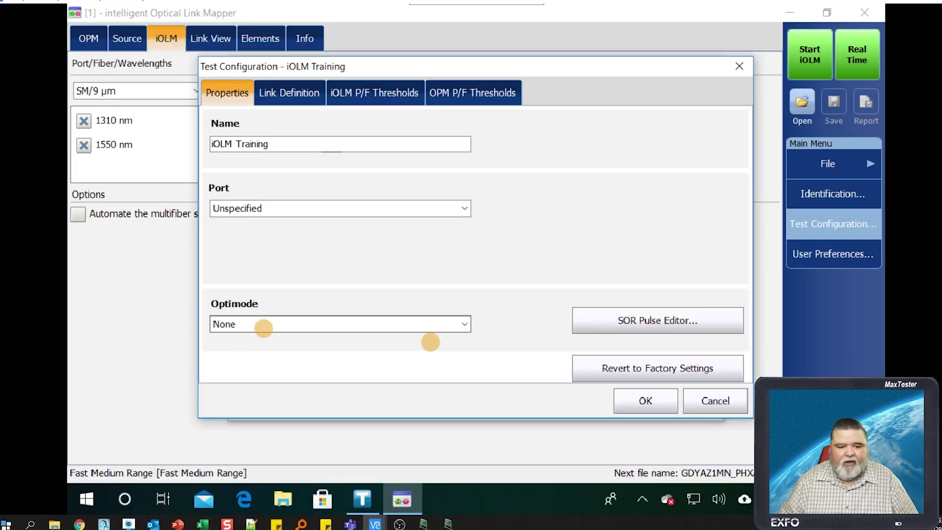
pyautogui.click(464, 324)
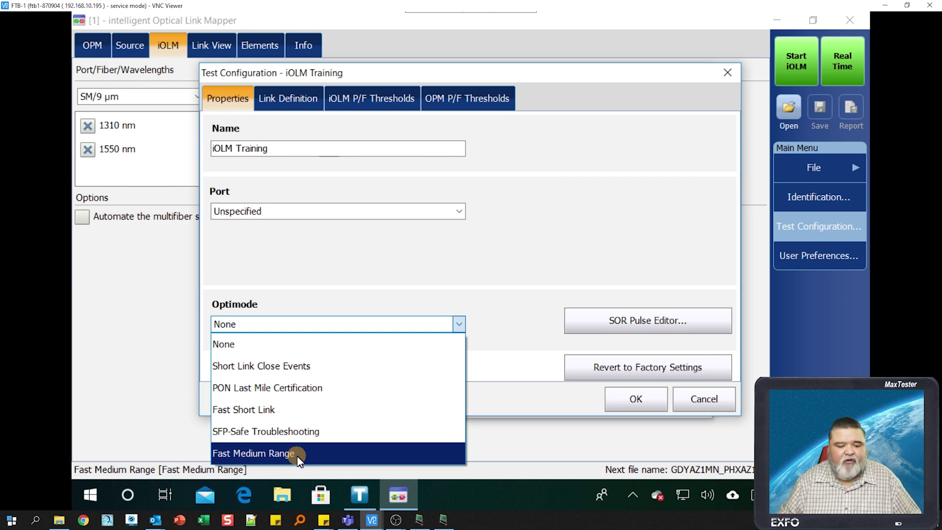
pyautogui.click(300, 451)
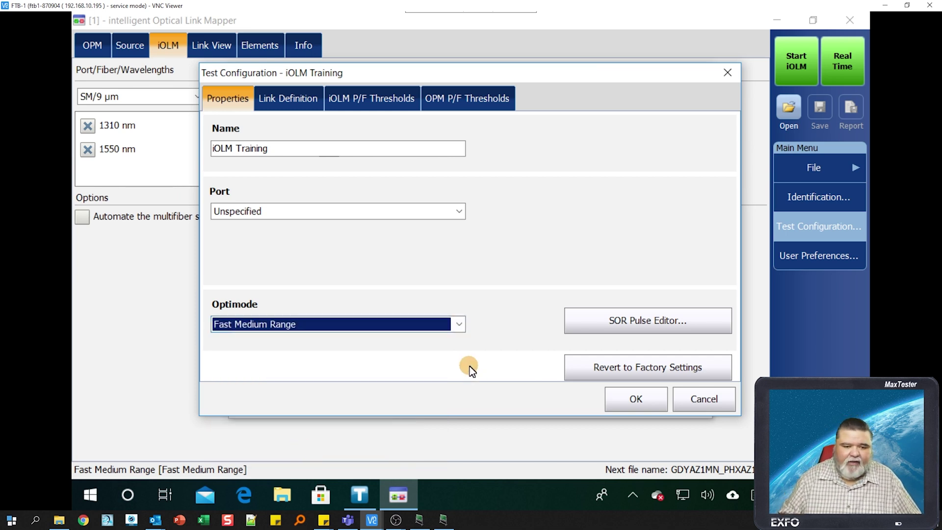
pyautogui.click(460, 210)
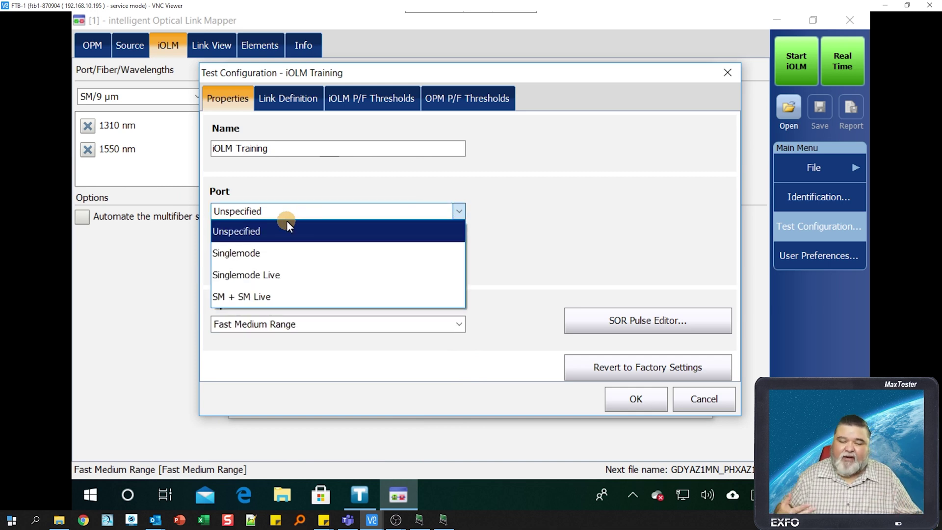
pyautogui.click(566, 234)
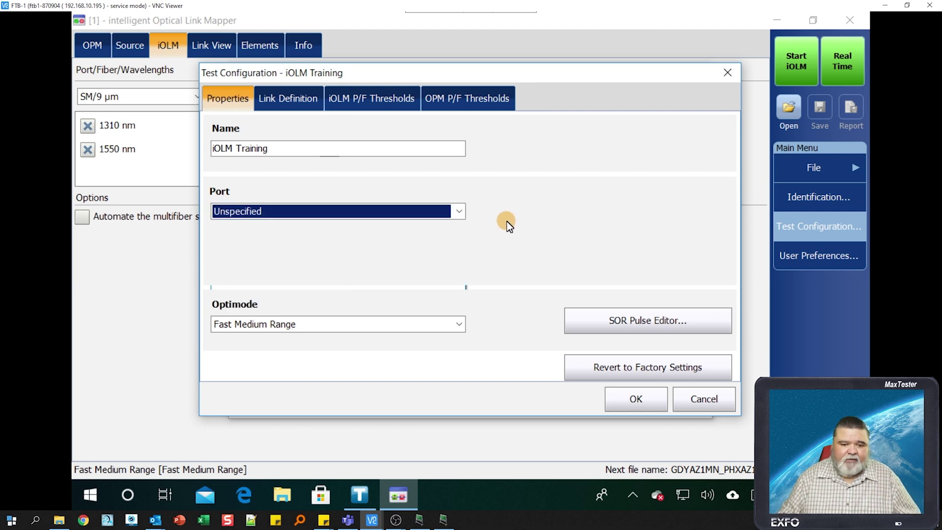
# - Review Link Definition, then show custom thresholds: 50 dB link loss, 28 dB ORL, 300 km
pyautogui.click(310, 107)
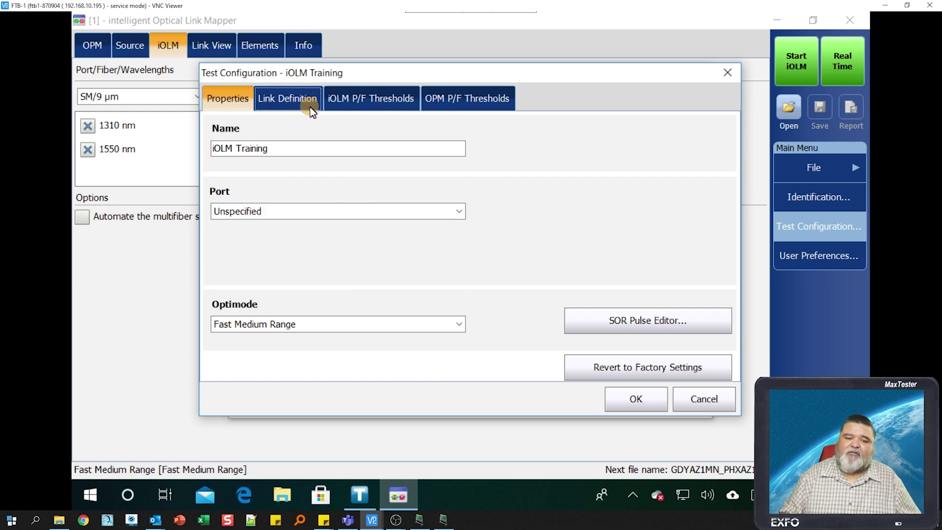
pyautogui.click(287, 100)
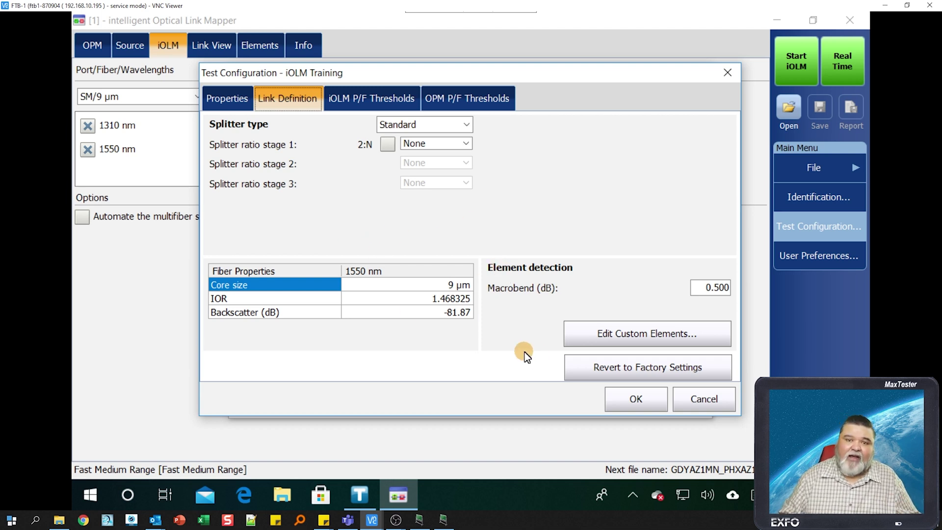
pyautogui.click(357, 96)
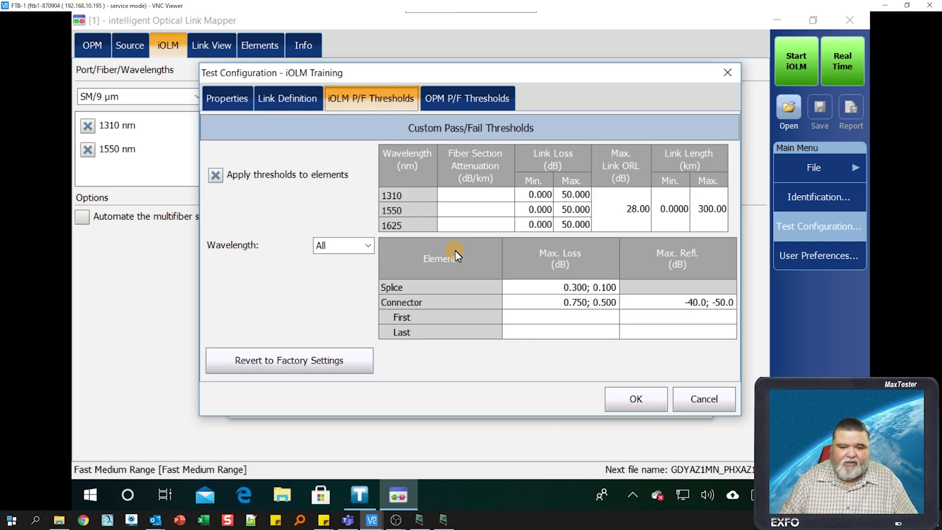
# - Set the 1550 nm splice max loss threshold to 0.2 dB and save iOLM Training
pyautogui.click(369, 245)
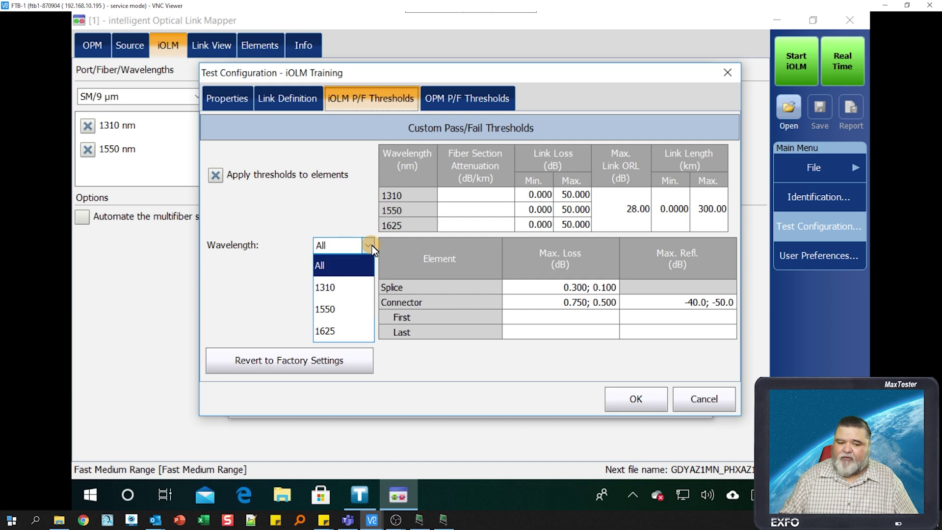
pyautogui.click(345, 309)
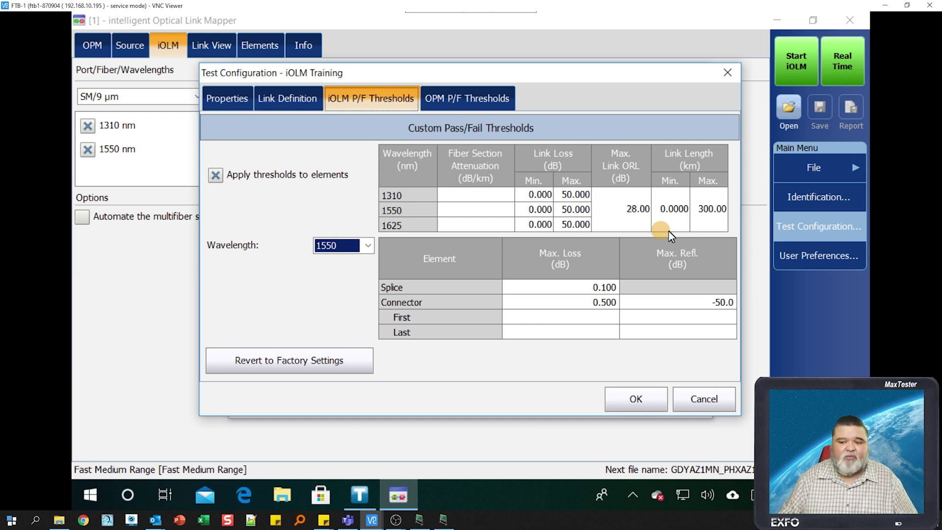
pyautogui.click(590, 287)
pyautogui.write('0.2')
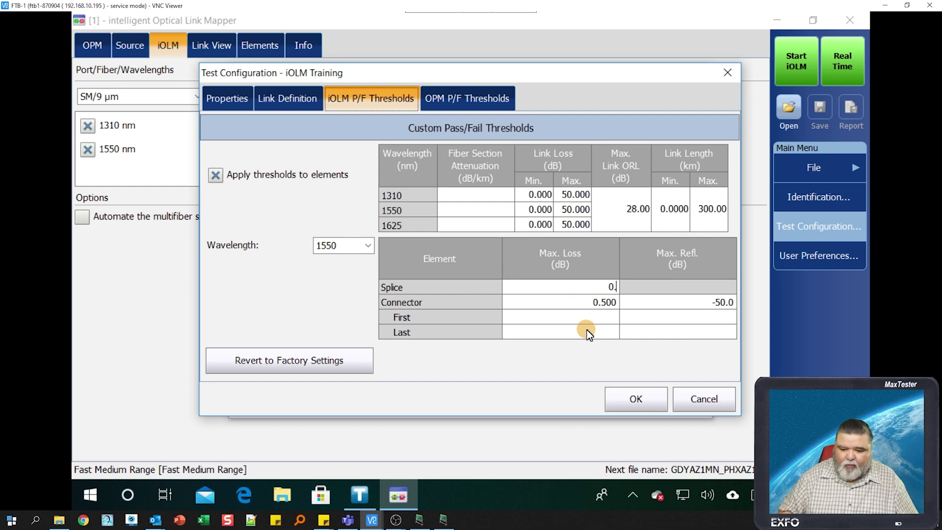
pyautogui.click(711, 302)
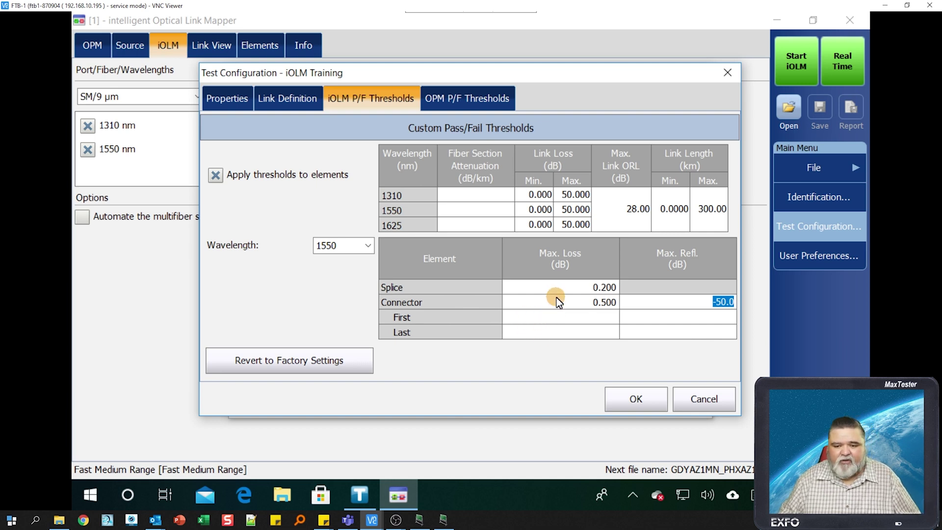
pyautogui.click(655, 405)
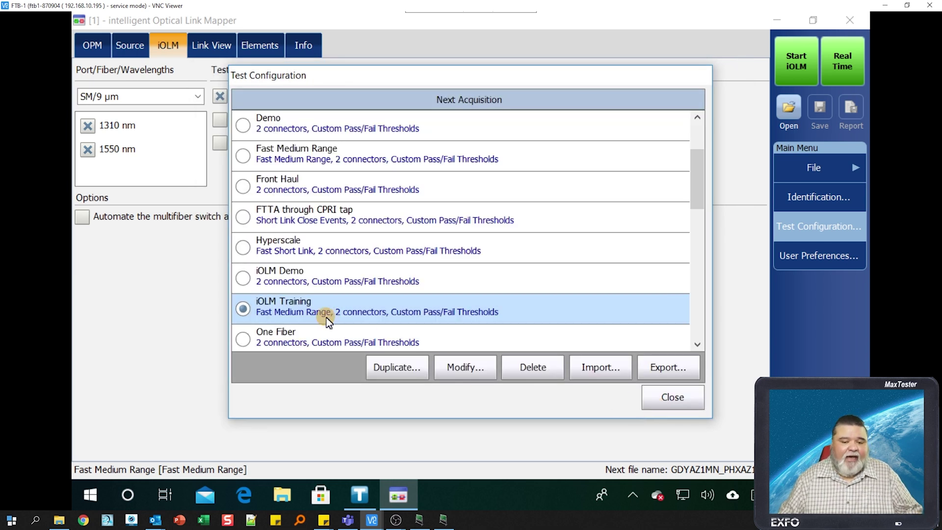
# - Close the Test Configuration list with iOLM Training active, then open the Identification settings
pyautogui.click(676, 398)
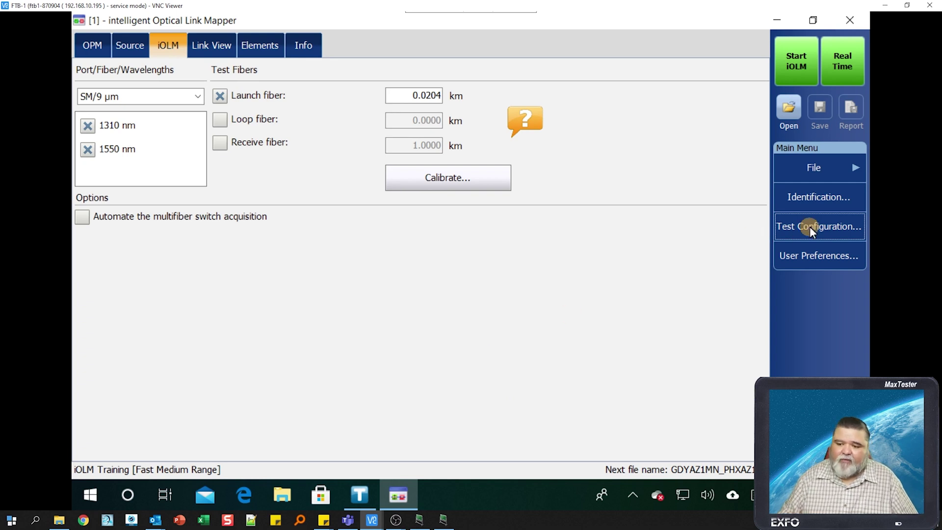
pyautogui.click(831, 201)
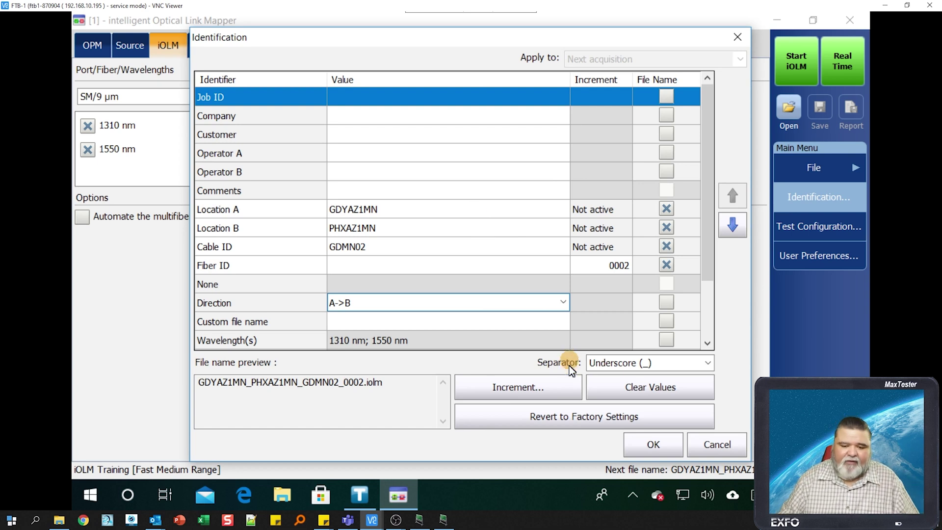
# - Revert identification to factory defaults and add 'Location A' and 'Location B' identifier rows
pyautogui.click(554, 413)
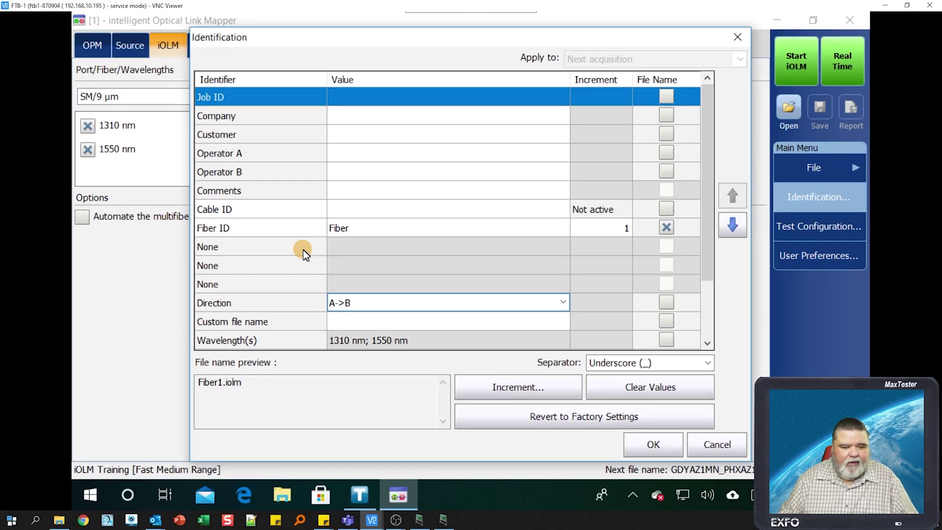
pyautogui.click(386, 217)
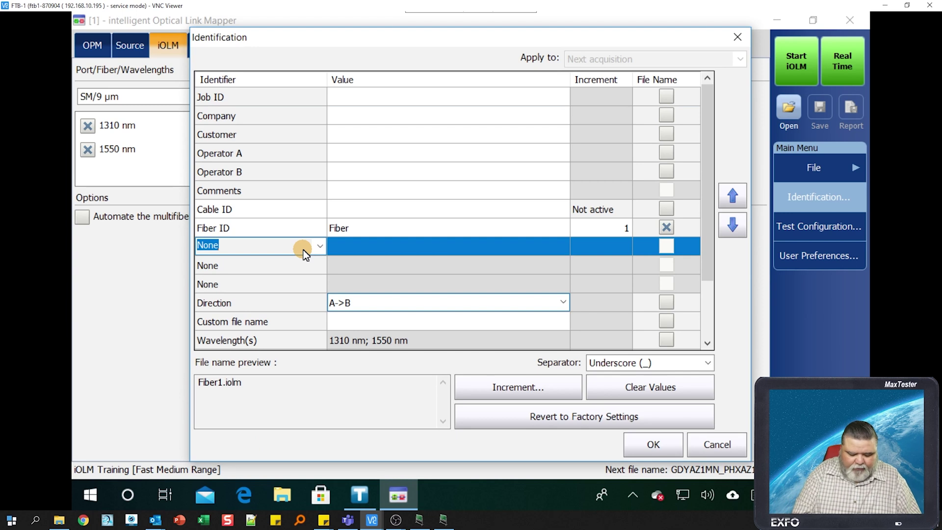
pyautogui.write('Location A')
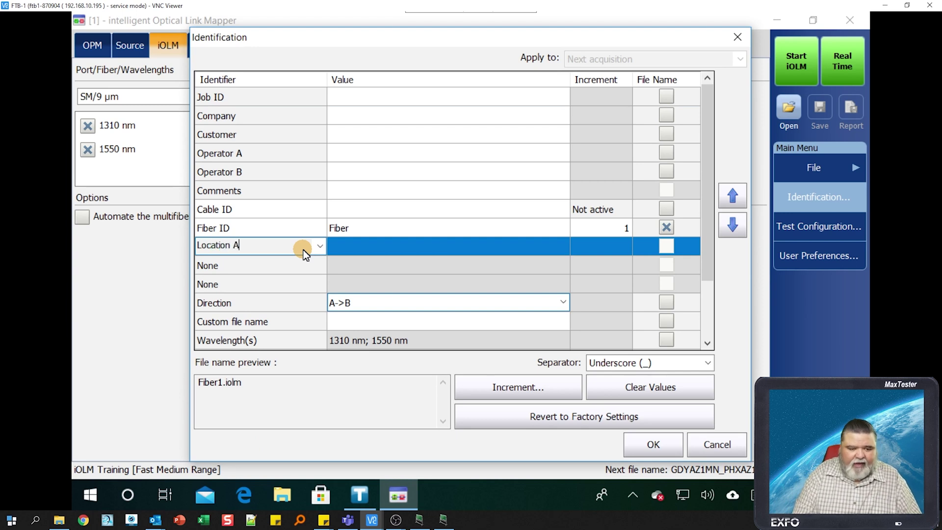
pyautogui.press('Return')
pyautogui.click(310, 261)
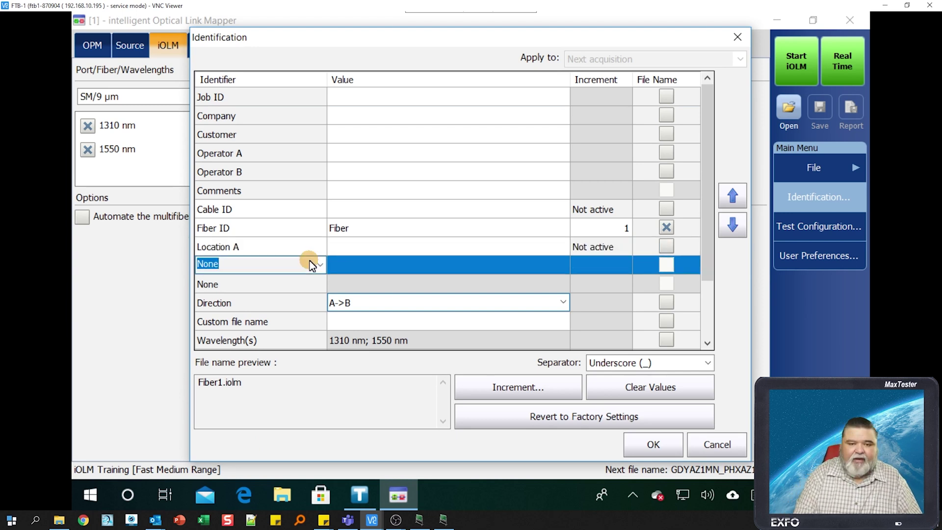
pyautogui.write('Location')
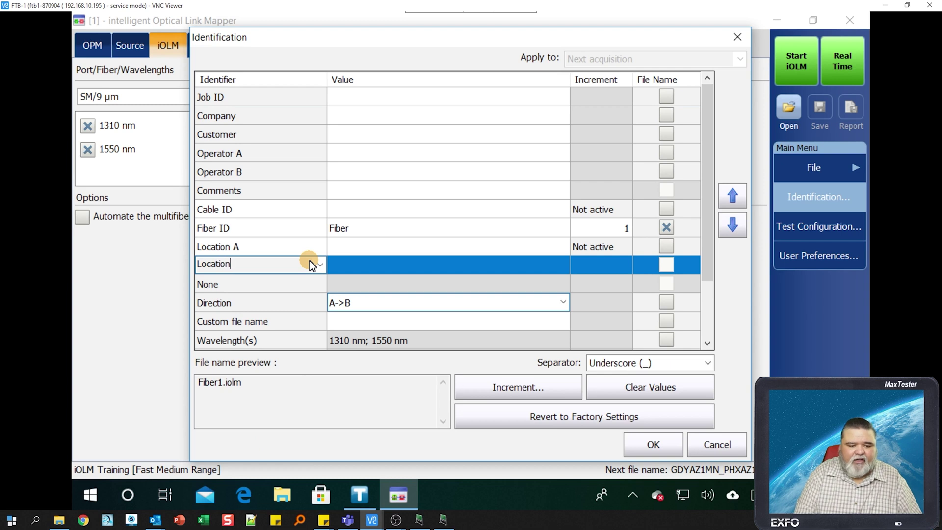
pyautogui.write(' B')
pyautogui.click(375, 231)
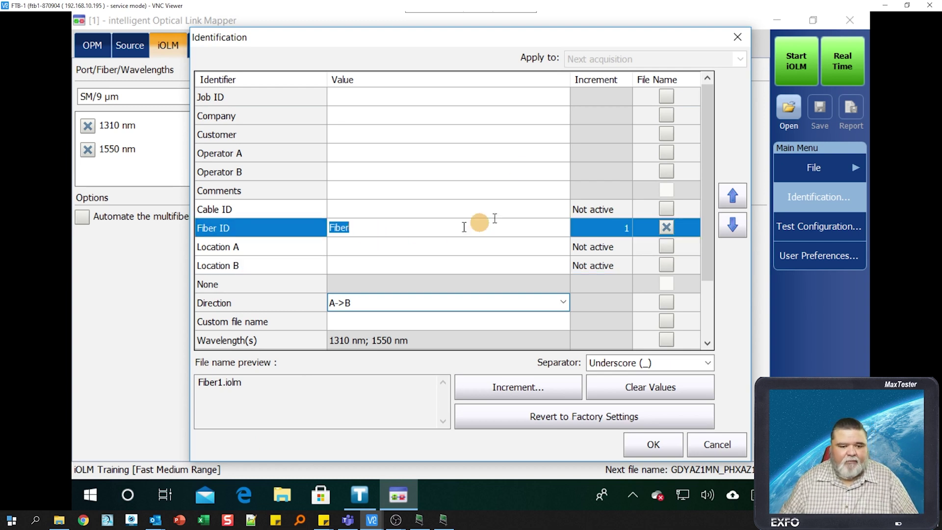
# - Enter the operator's name as Operator A in the Identification details
pyautogui.click(361, 114)
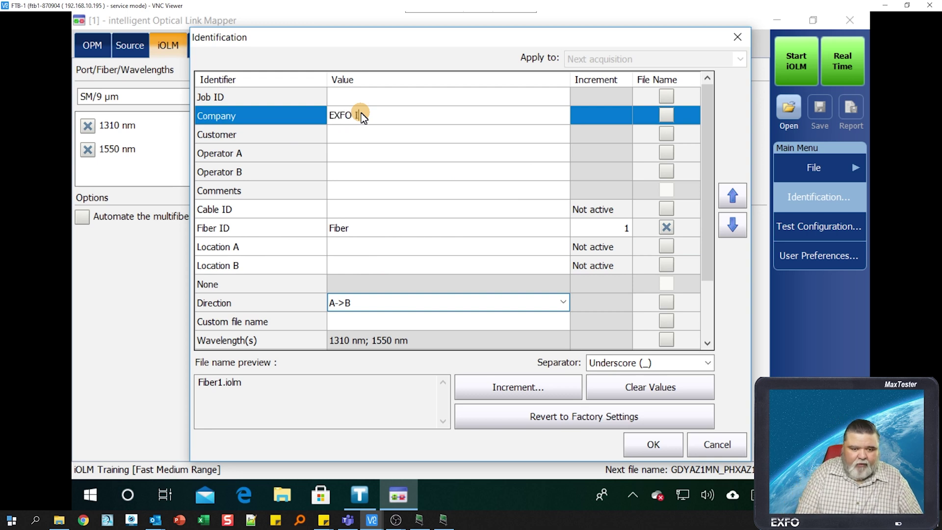
pyautogui.click(396, 149)
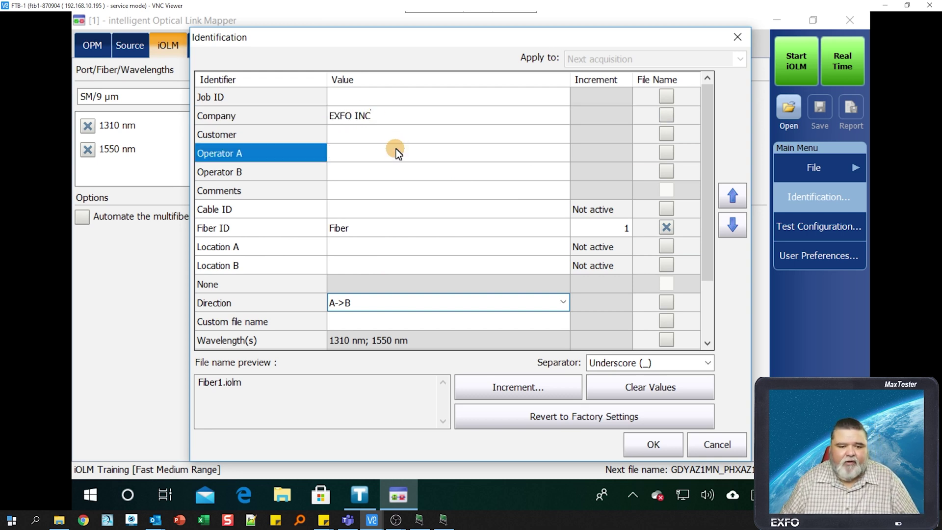
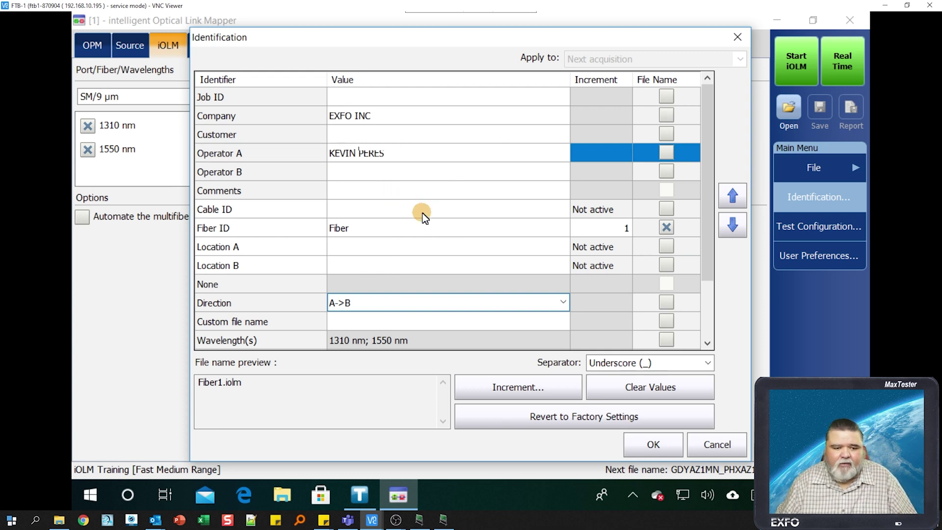
pyautogui.click(425, 197)
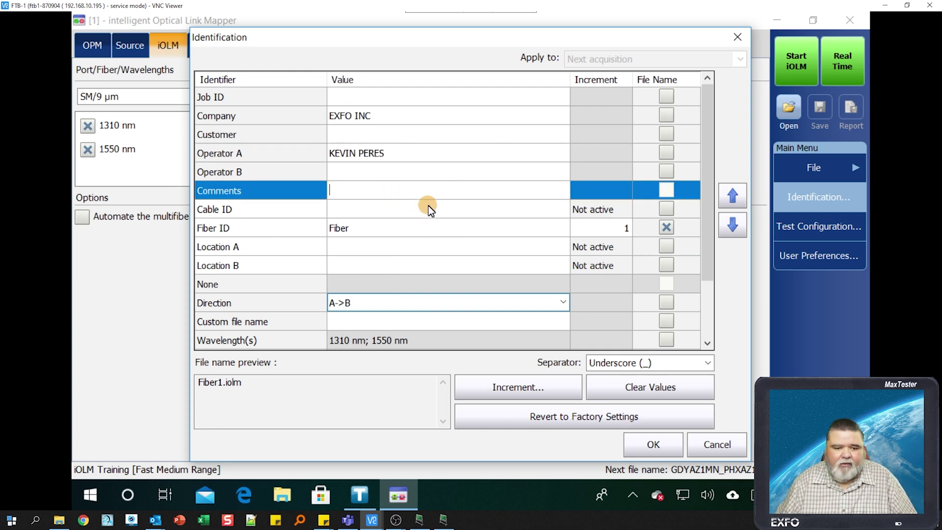
# - Replace the default Fiber ID with the starting number 432
pyautogui.click(377, 232)
pyautogui.press('BackSpace')
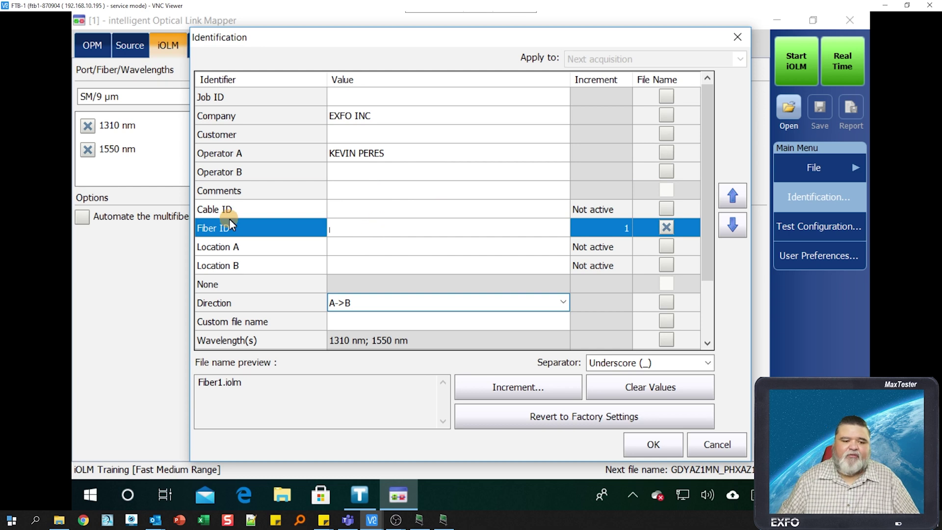
pyautogui.click(623, 229)
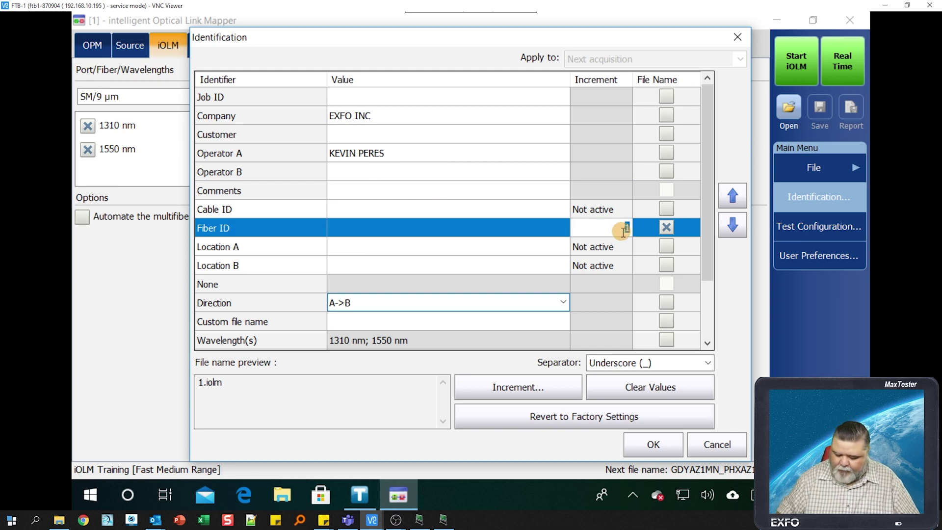
pyautogui.write('432')
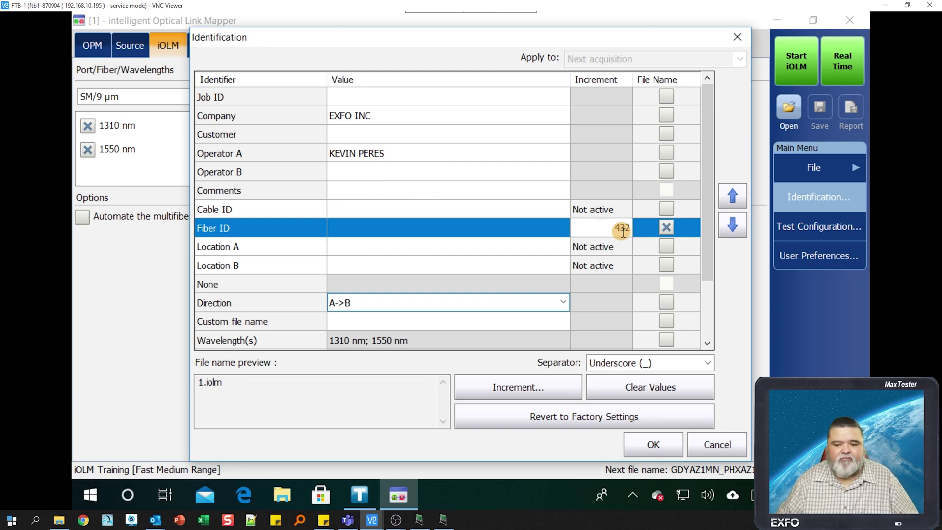
pyautogui.click(525, 233)
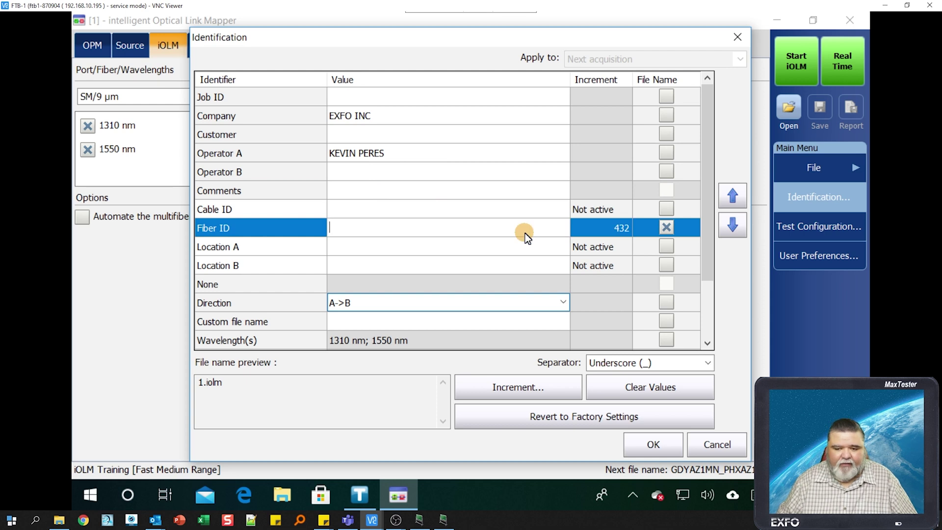
# - Set Location A to GDYAZ1MN and Location B to PHXAZ1MN
pyautogui.click(415, 250)
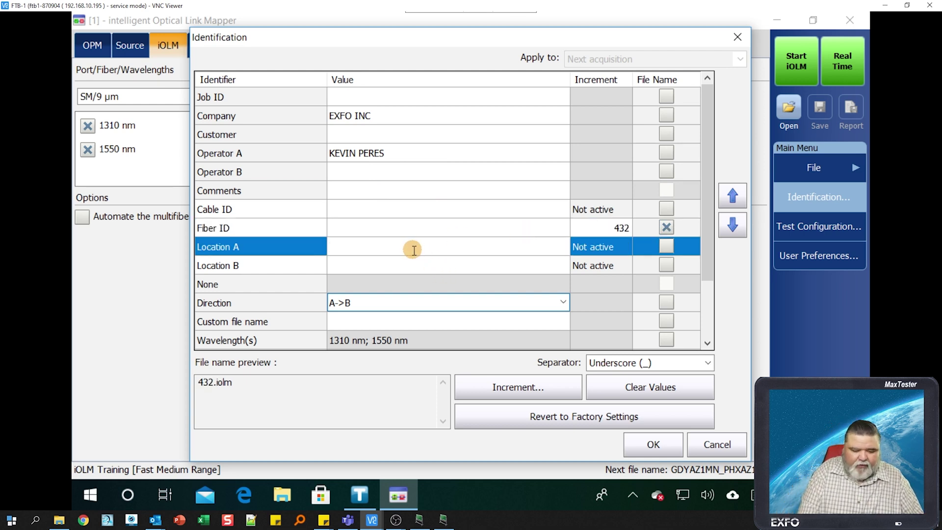
pyautogui.write('GDYAZ1MN')
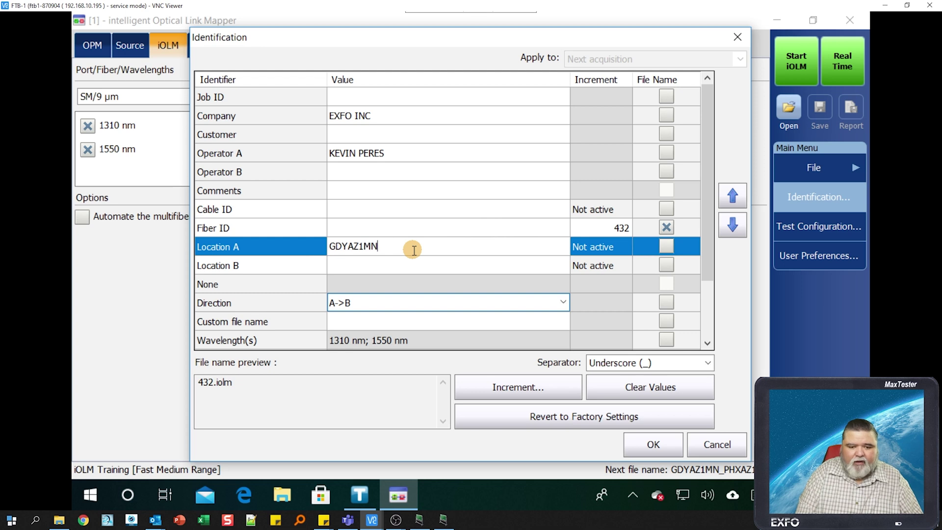
pyautogui.press('Return')
pyautogui.click(418, 263)
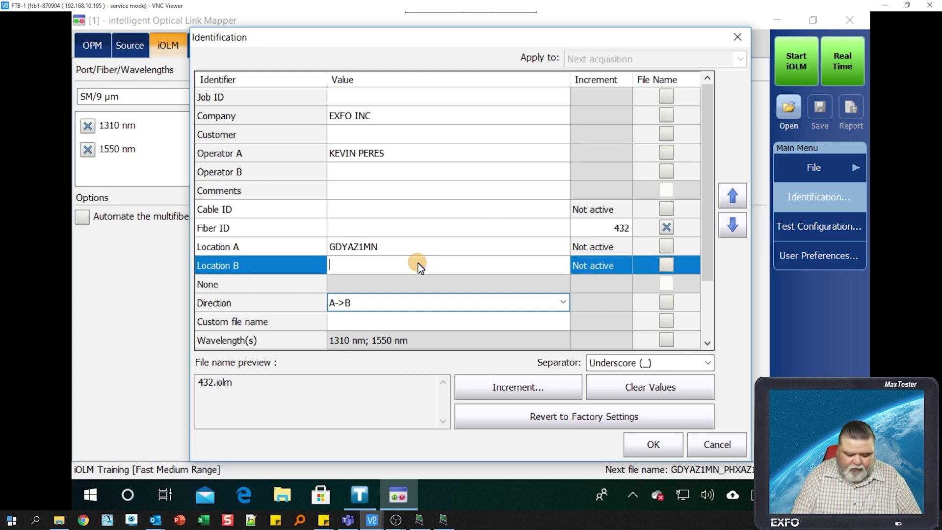
pyautogui.write('PHXAZ1MN')
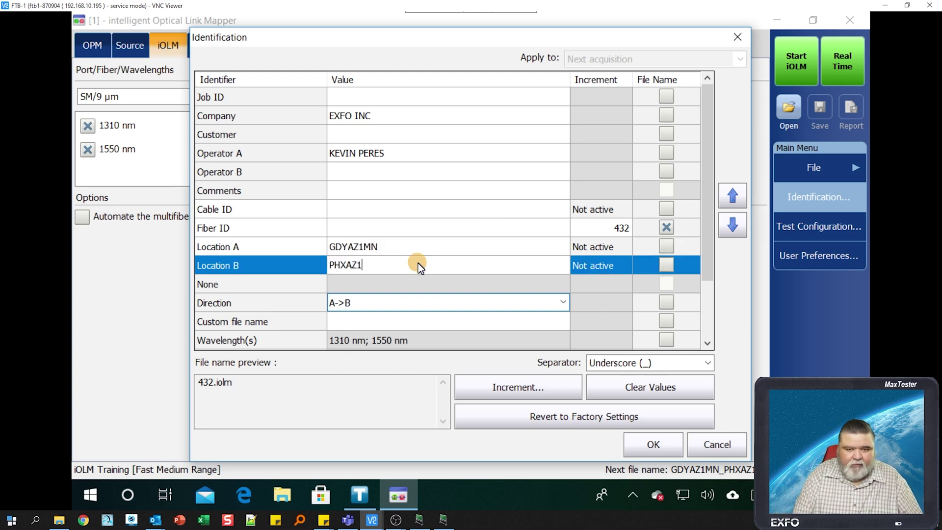
pyautogui.press('Return')
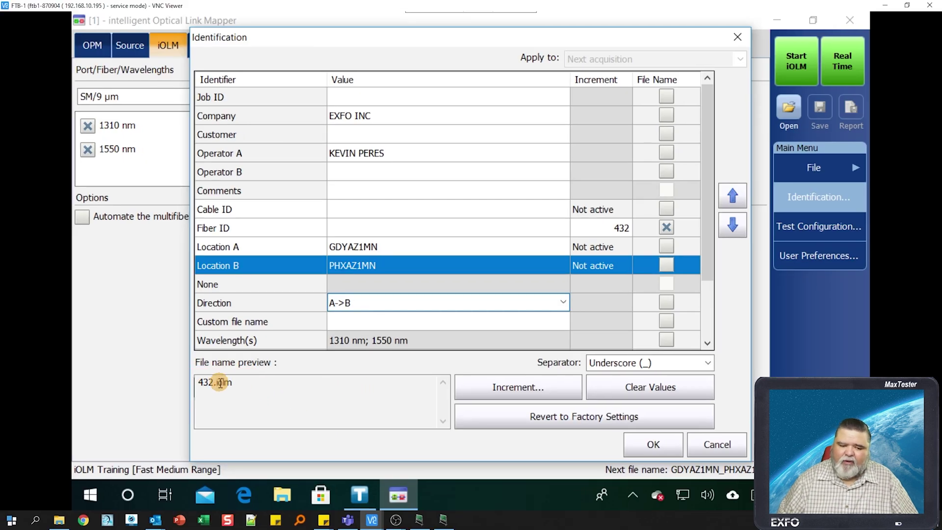
pyautogui.click(596, 233)
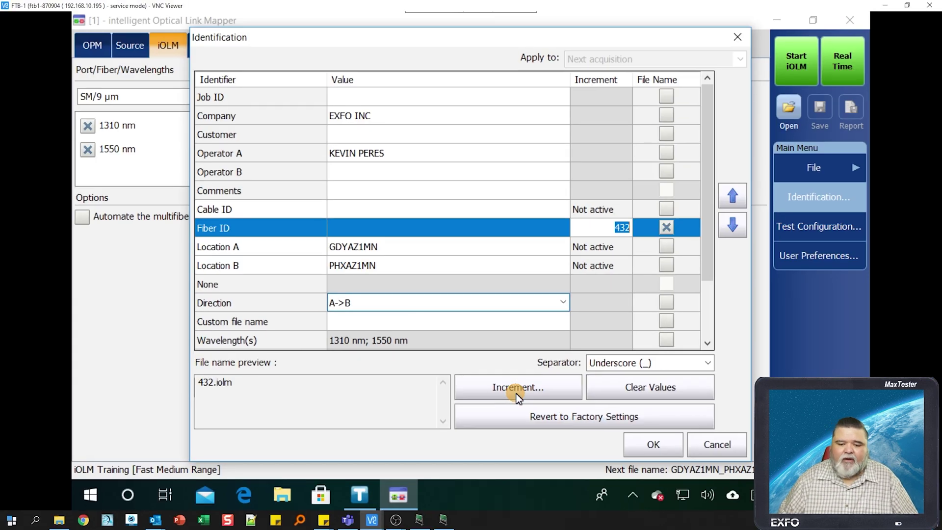
# - Set the Fiber ID increment to #### format with stop value 999, giving 0432
pyautogui.click(516, 390)
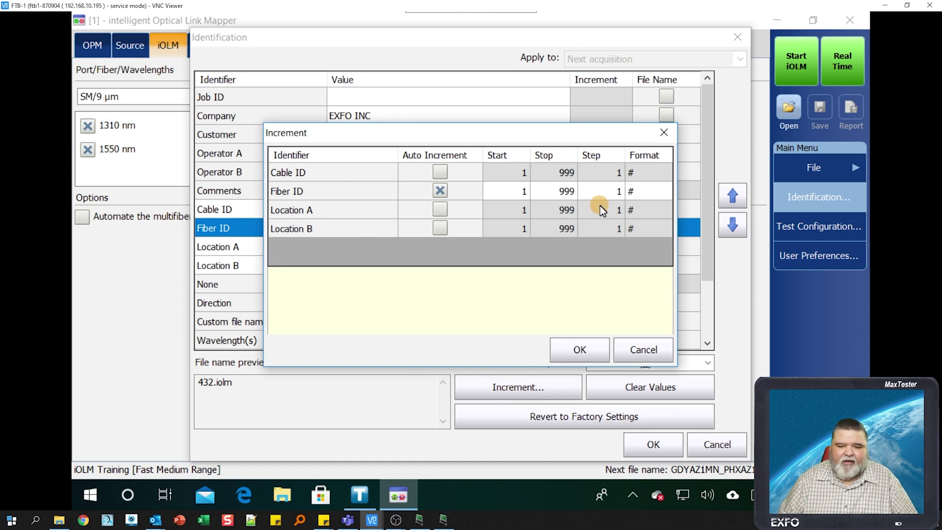
pyautogui.click(634, 194)
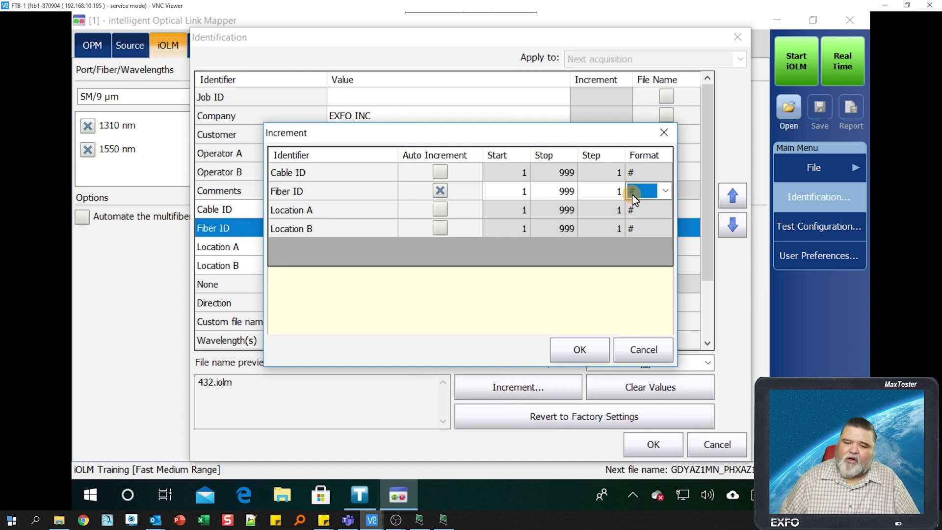
pyautogui.click(665, 192)
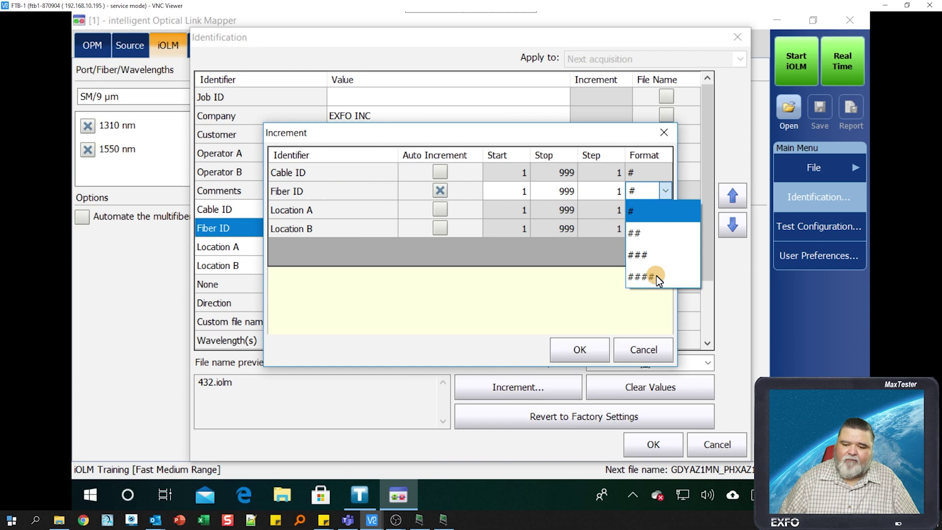
pyautogui.click(655, 257)
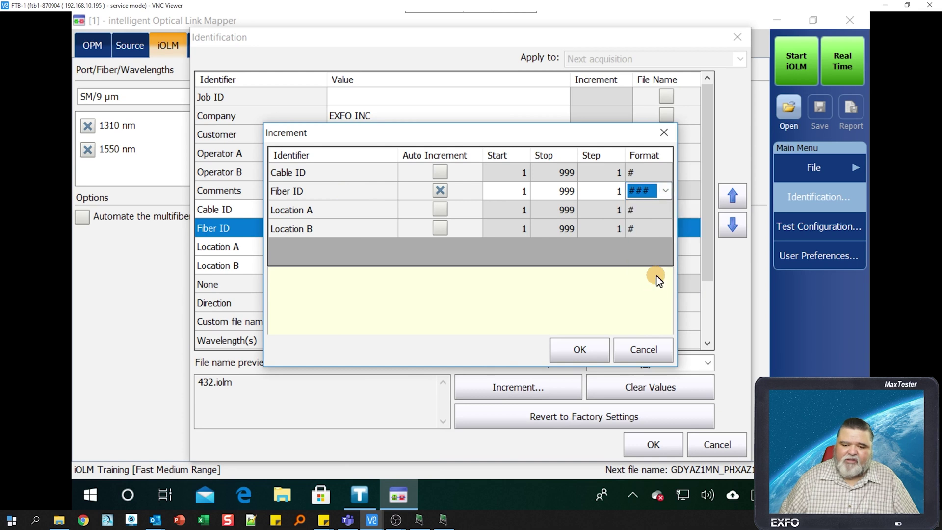
pyautogui.click(541, 187)
pyautogui.doubleClick(568, 194)
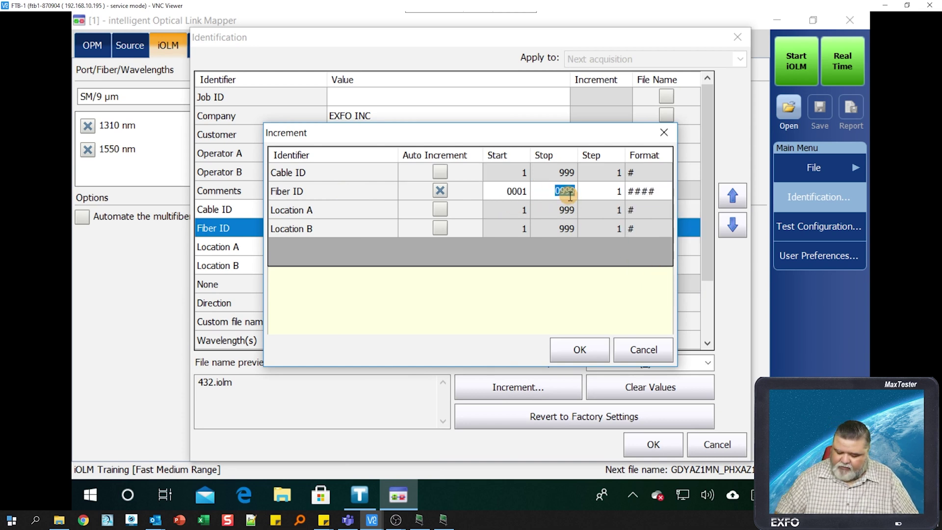
pyautogui.write('999')
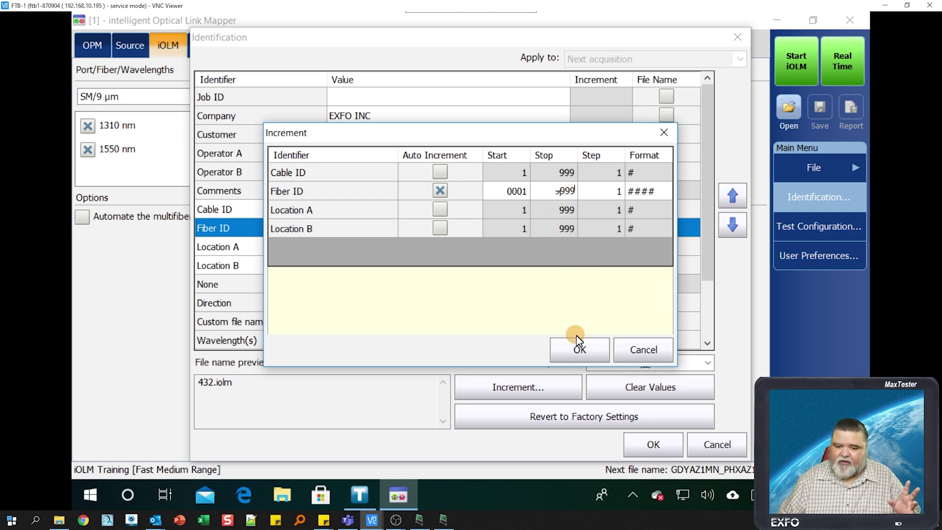
pyautogui.click(579, 348)
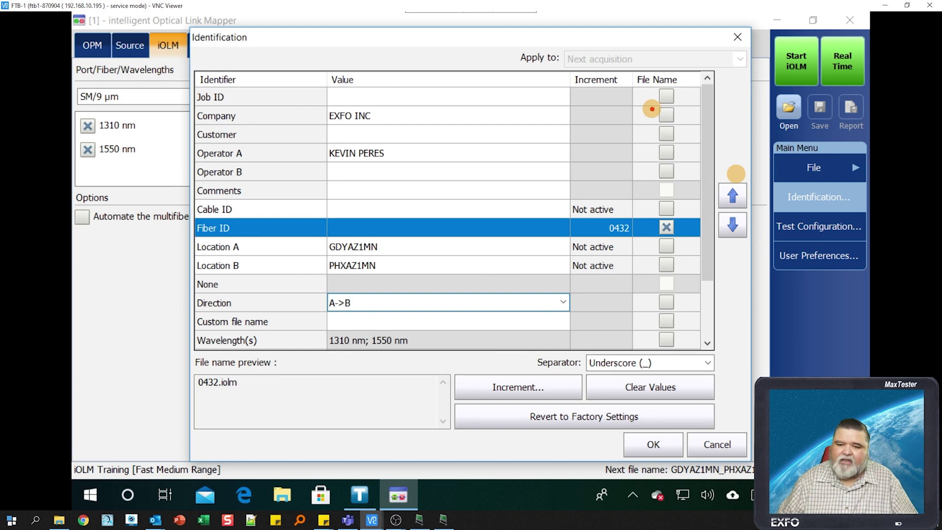
# - Include Location A and Location B in the file name
pyautogui.moveTo(632, 71); pyautogui.dragTo(712, 357)
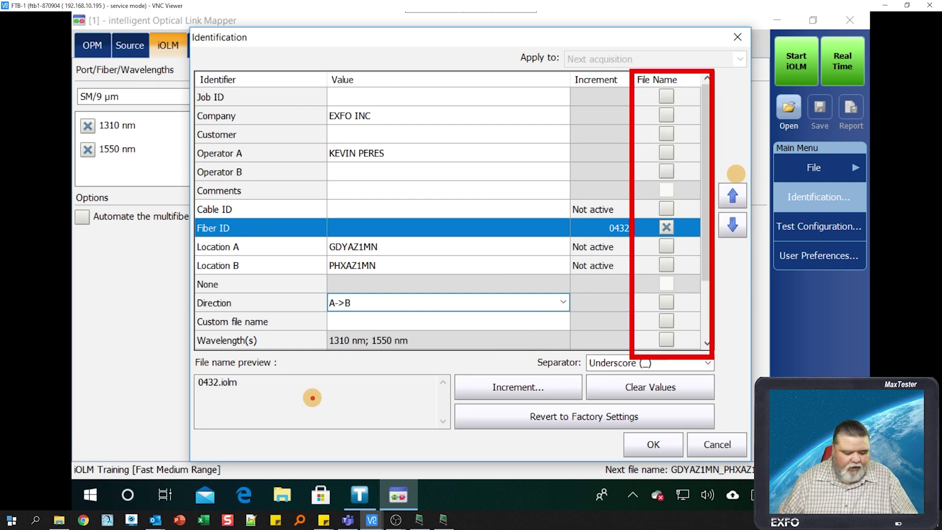
pyautogui.moveTo(273, 387)
pyautogui.mouseDown()
pyautogui.moveTo(562, 294)
pyautogui.moveTo(651, 228)
pyautogui.mouseUp()
pyautogui.press('Escape')
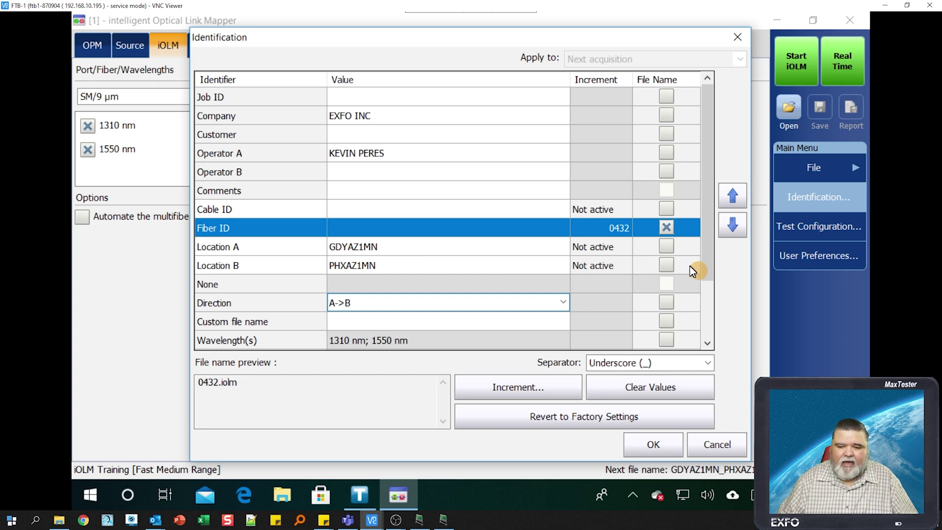
pyautogui.click(667, 246)
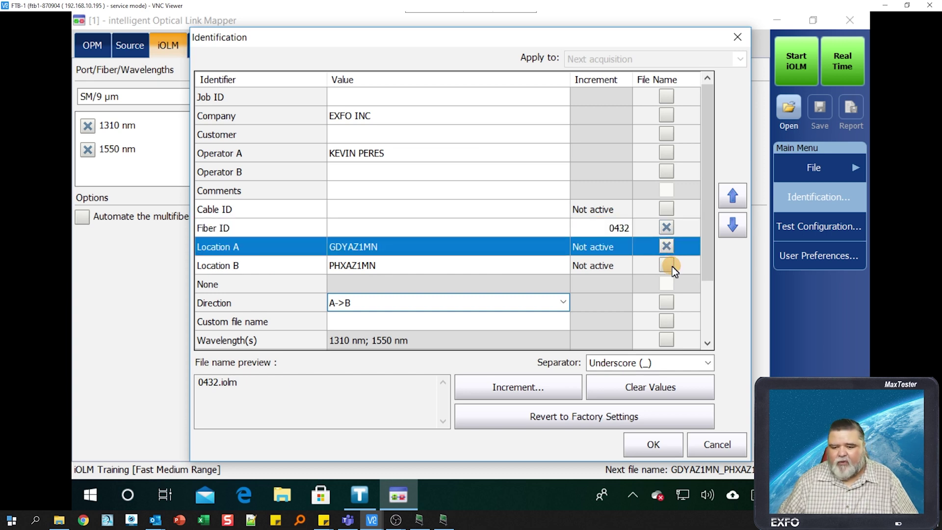
pyautogui.click(671, 265)
# - Set Cable ID to GDMN01 and include it in the file name
pyautogui.click(405, 213)
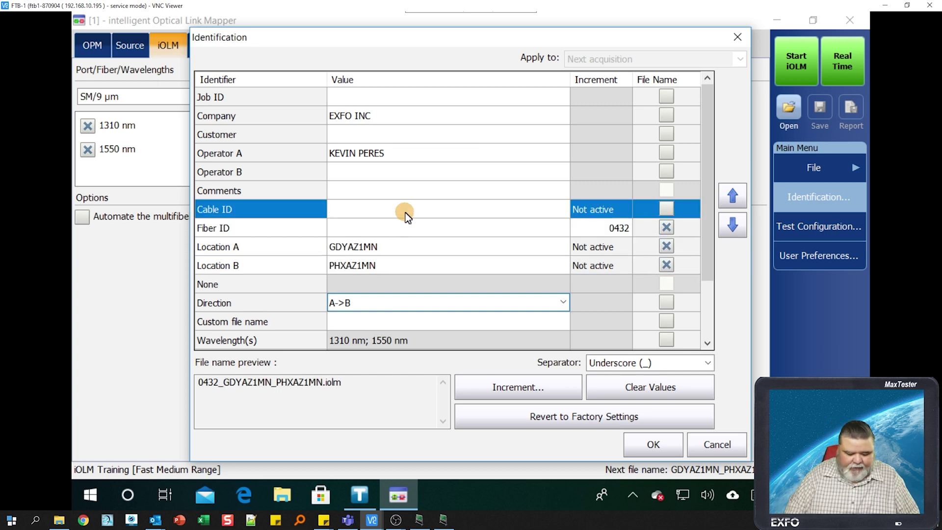
pyautogui.write('GDM')
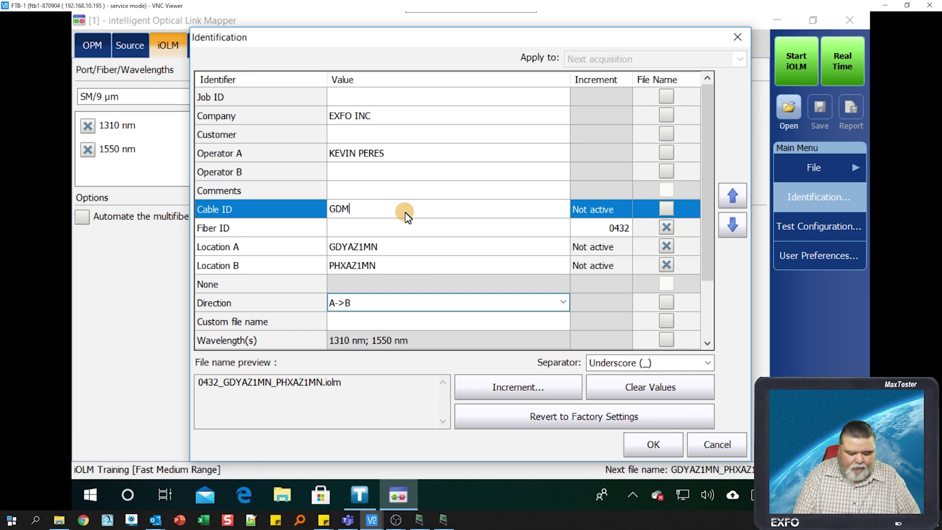
pyautogui.write('N01')
pyautogui.press('Return')
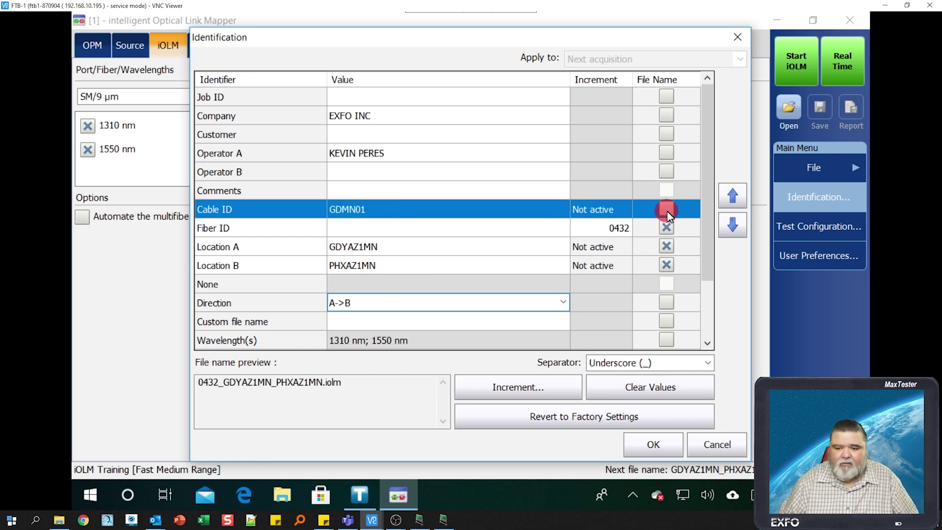
pyautogui.click(666, 209)
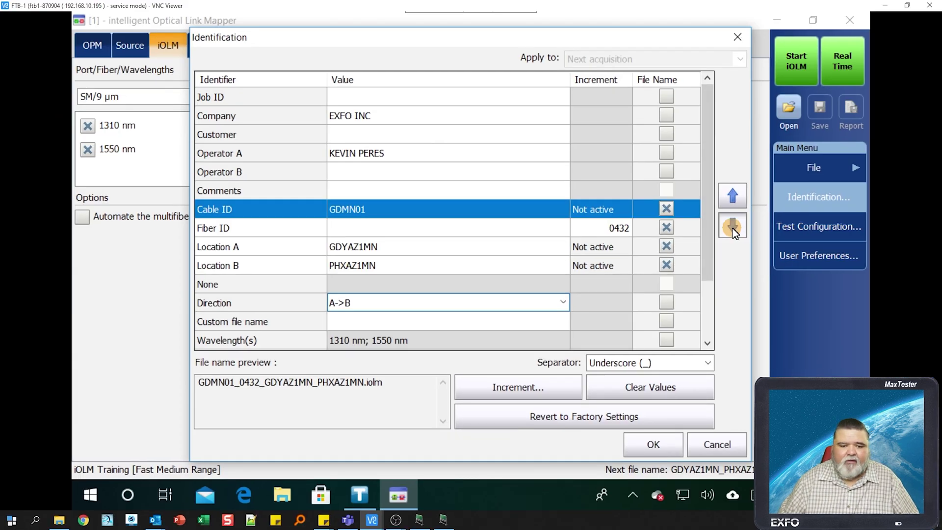
# - Move Cable ID down three places and Fiber ID to the end, then apply the settings
pyautogui.click(732, 227)
pyautogui.click(732, 227)
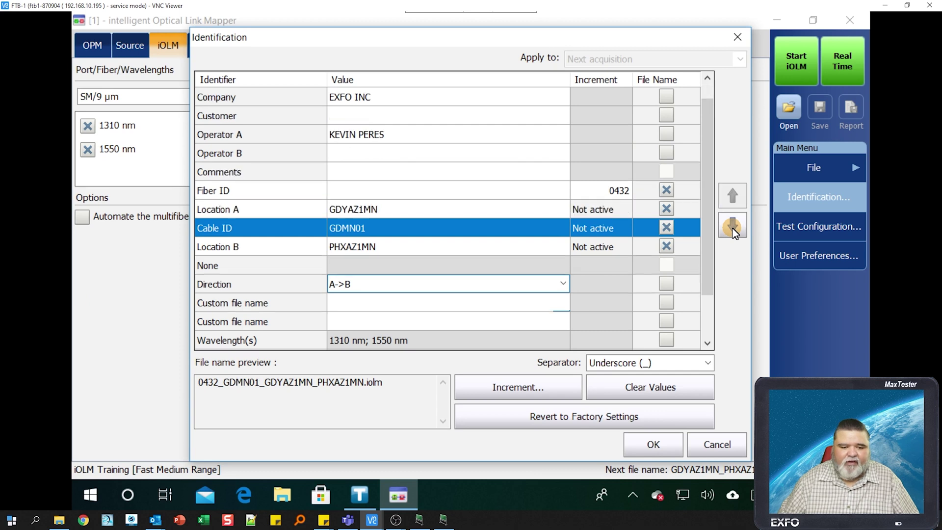
pyautogui.click(732, 226)
pyautogui.click(344, 172)
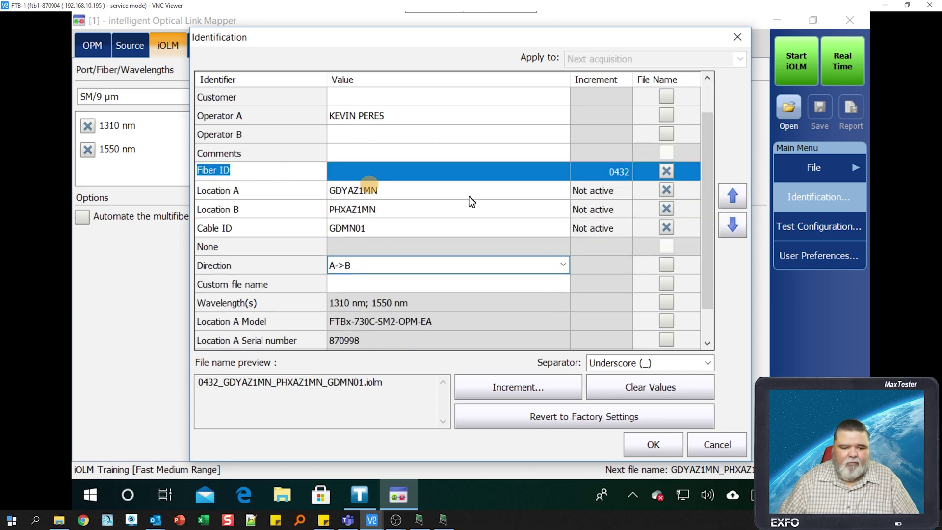
pyautogui.click(735, 229)
pyautogui.click(735, 228)
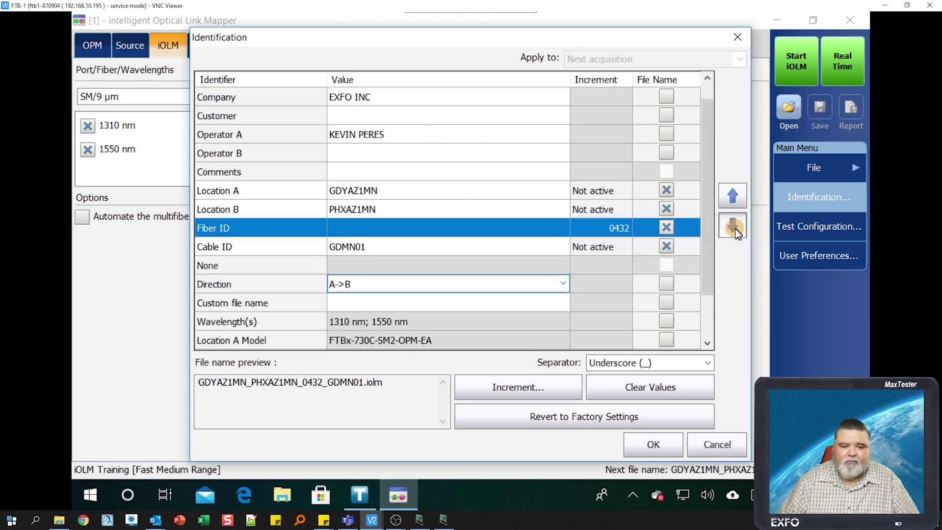
pyautogui.click(732, 227)
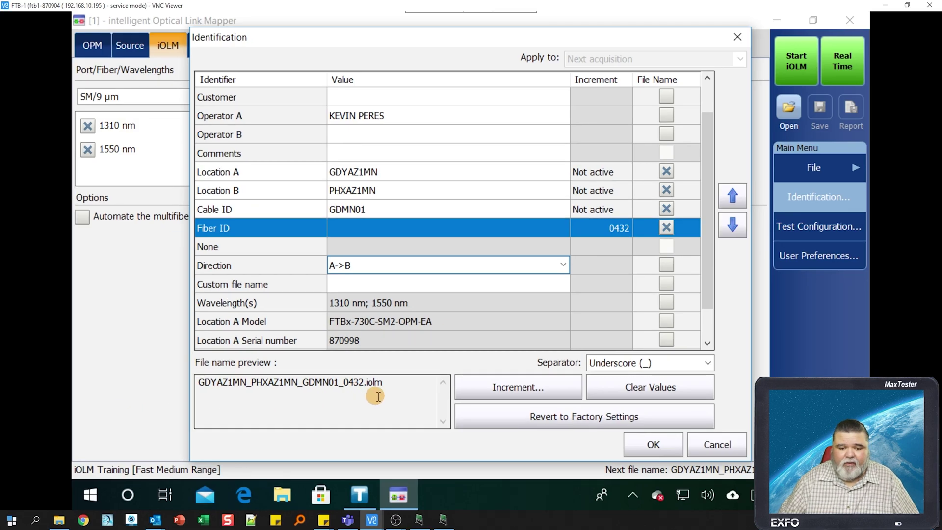
pyautogui.click(649, 446)
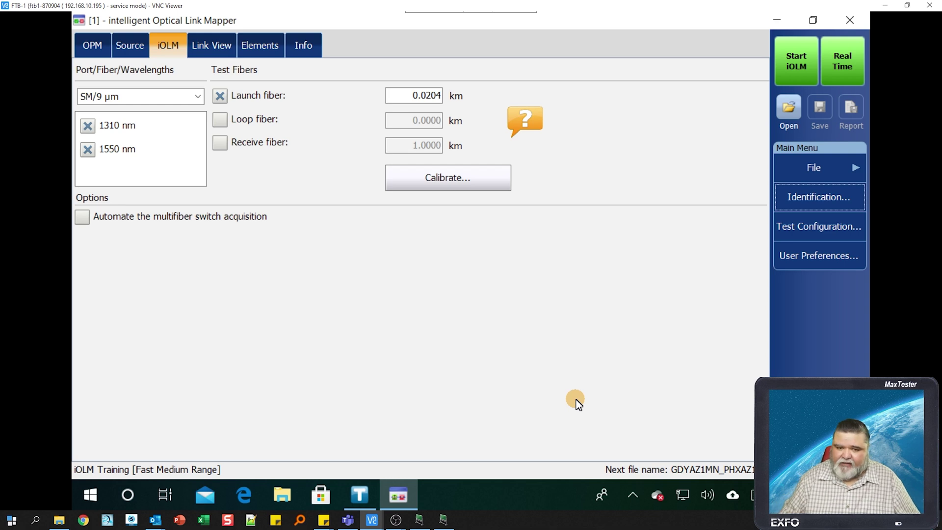
# - Start the iOLM acquisition and let the link mapping complete
pyautogui.click(793, 67)
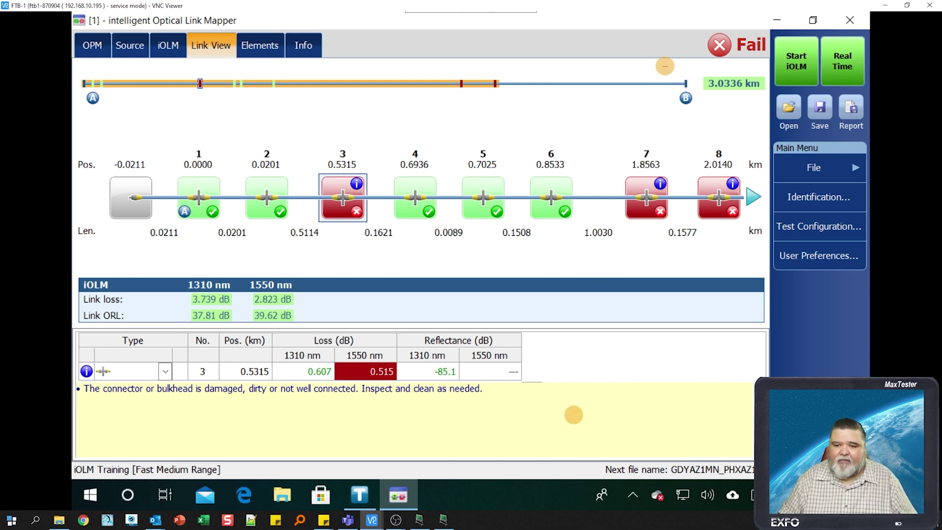
# - Point a red arrow at the Fail verdict and box the link loss and ORL summary
pyautogui.moveTo(665, 66); pyautogui.dragTo(774, 118)
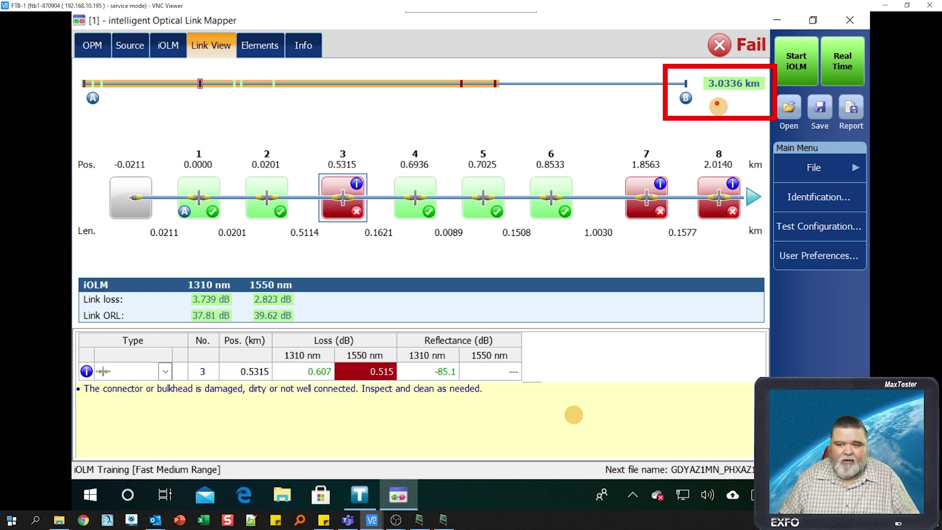
pyautogui.moveTo(696, 58); pyautogui.dragTo(610, 44)
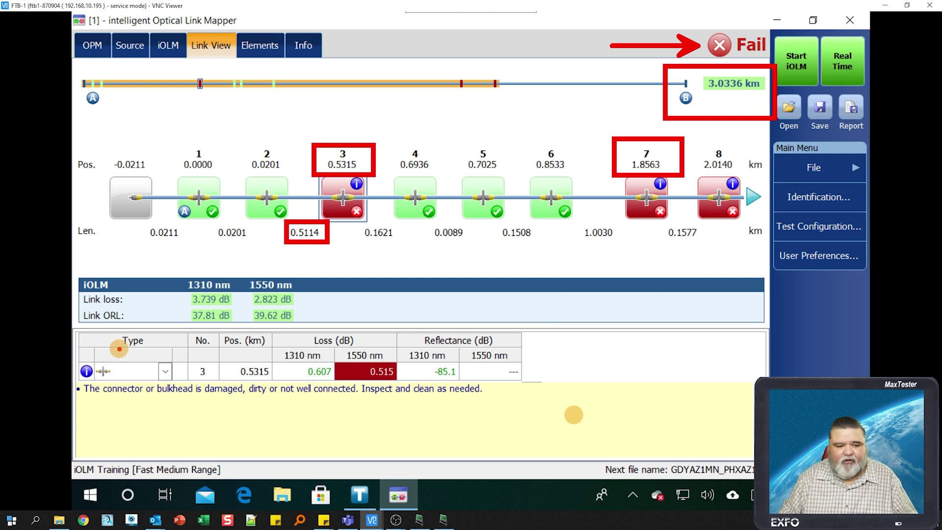
pyautogui.moveTo(75, 269)
pyautogui.mouseDown()
pyautogui.moveTo(88, 281)
pyautogui.moveTo(316, 343)
pyautogui.moveTo(314, 327)
pyautogui.mouseUp()
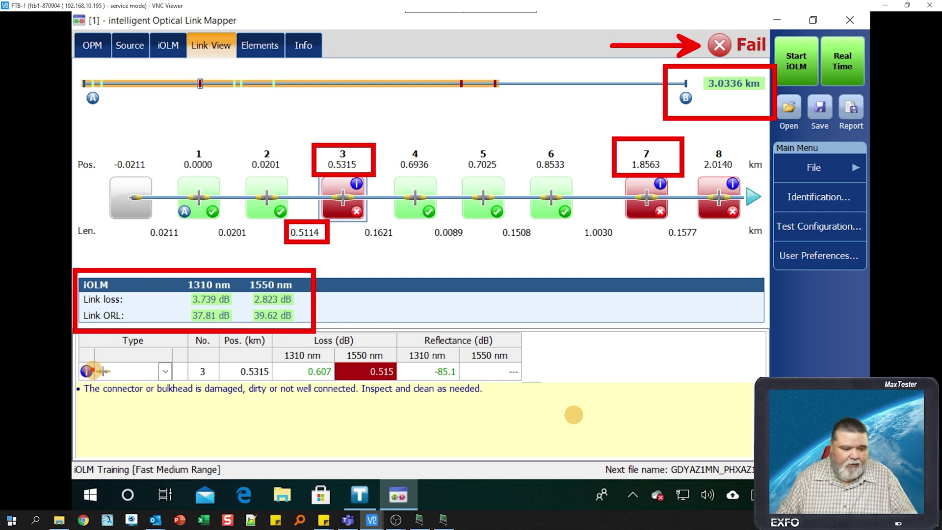
# - Box element 3's type and cleaning advice, then review failed elements 7, 8 and the far end
pyautogui.moveTo(72, 358)
pyautogui.mouseDown()
pyautogui.moveTo(145, 387)
pyautogui.moveTo(177, 386)
pyautogui.mouseUp()
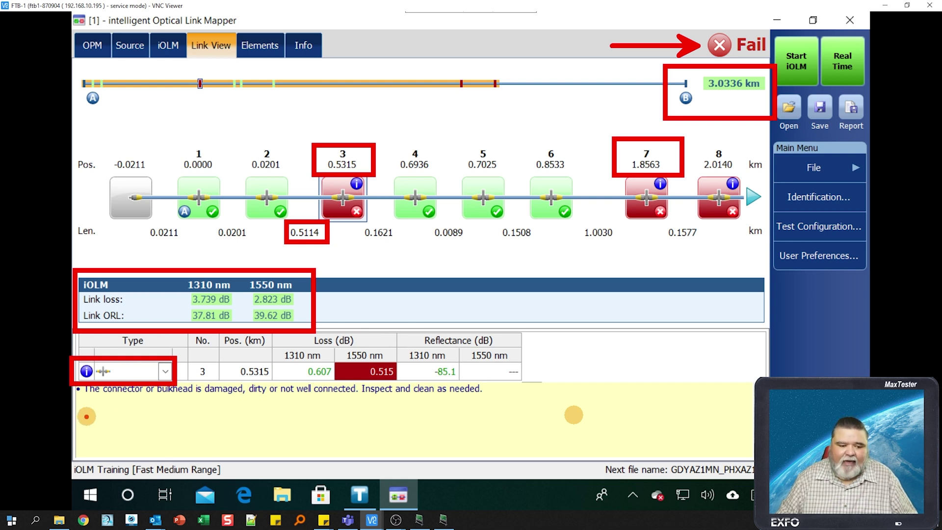
pyautogui.moveTo(75, 409)
pyautogui.mouseDown()
pyautogui.moveTo(505, 411)
pyautogui.moveTo(499, 378)
pyautogui.mouseUp()
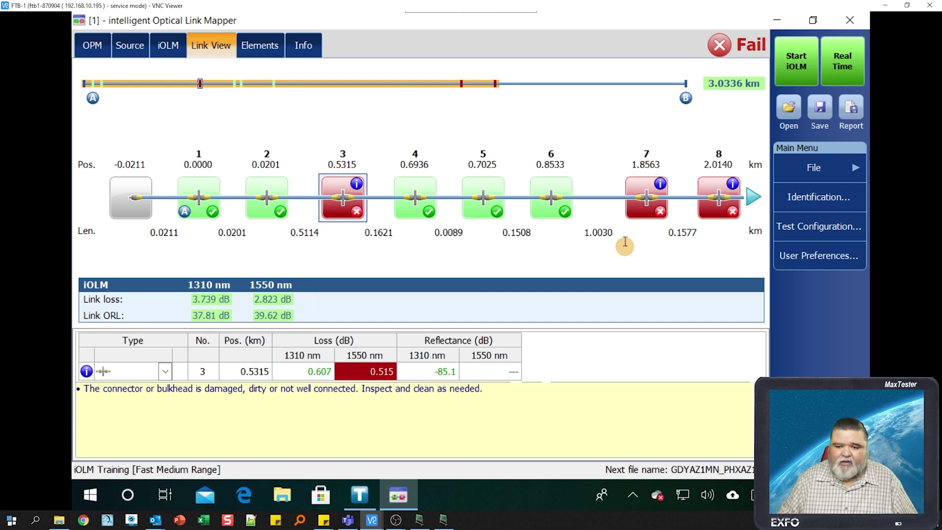
pyautogui.click(641, 205)
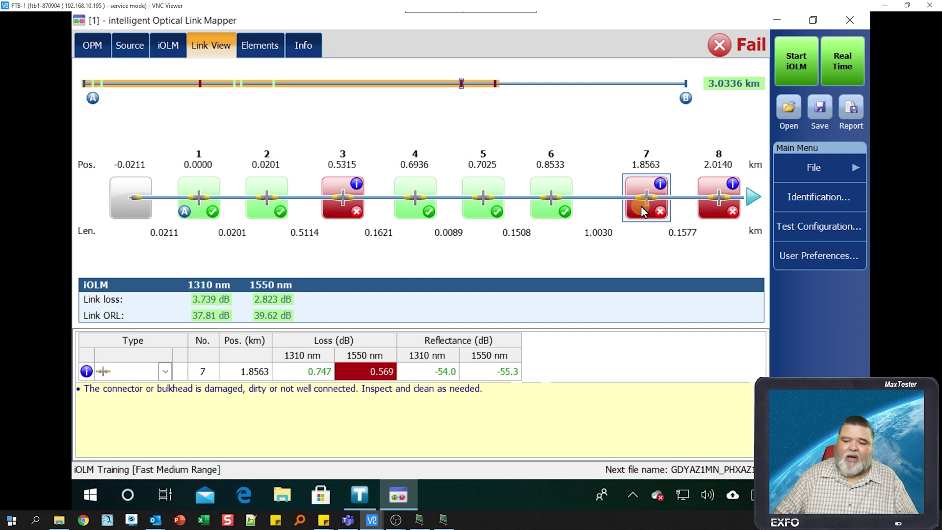
pyautogui.click(717, 204)
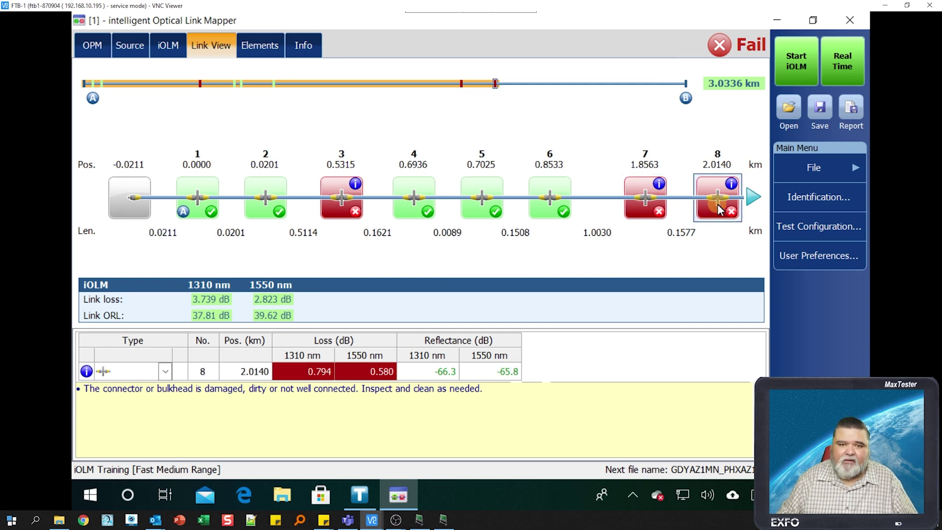
pyautogui.click(754, 198)
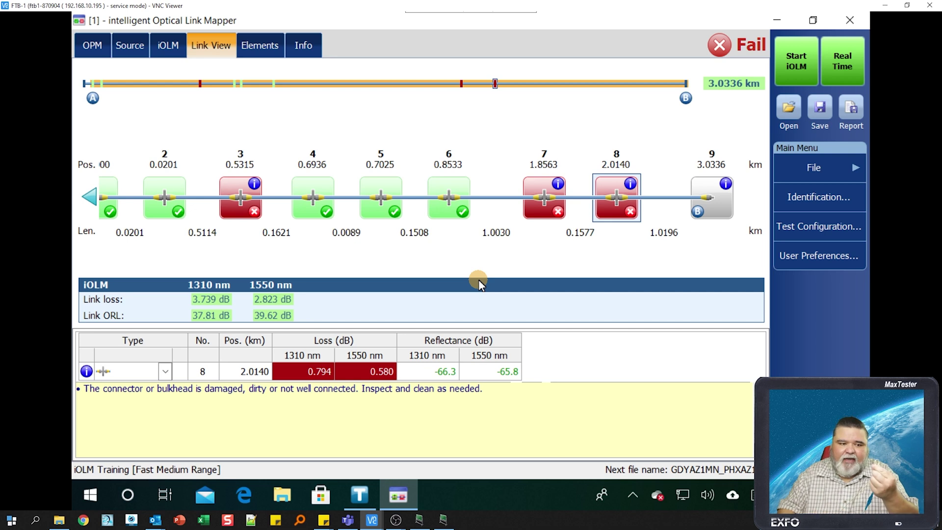
pyautogui.click(804, 66)
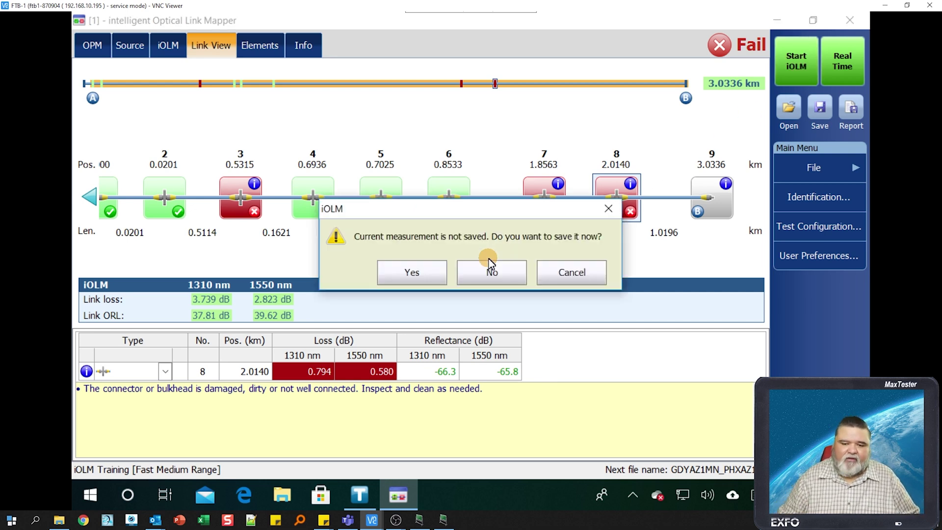
# - Discard the previous measurement, rerun the test, and scroll the element strip to end element 9
pyautogui.click(505, 272)
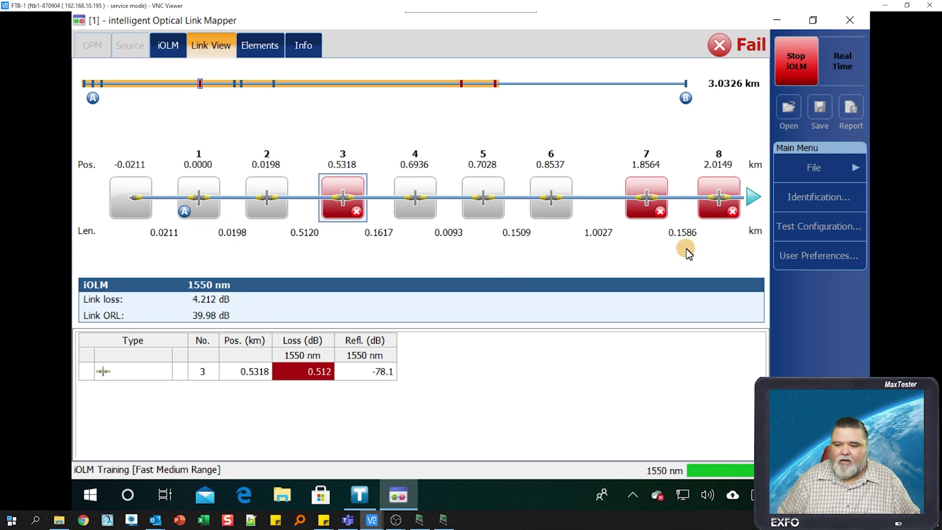
pyautogui.click(753, 198)
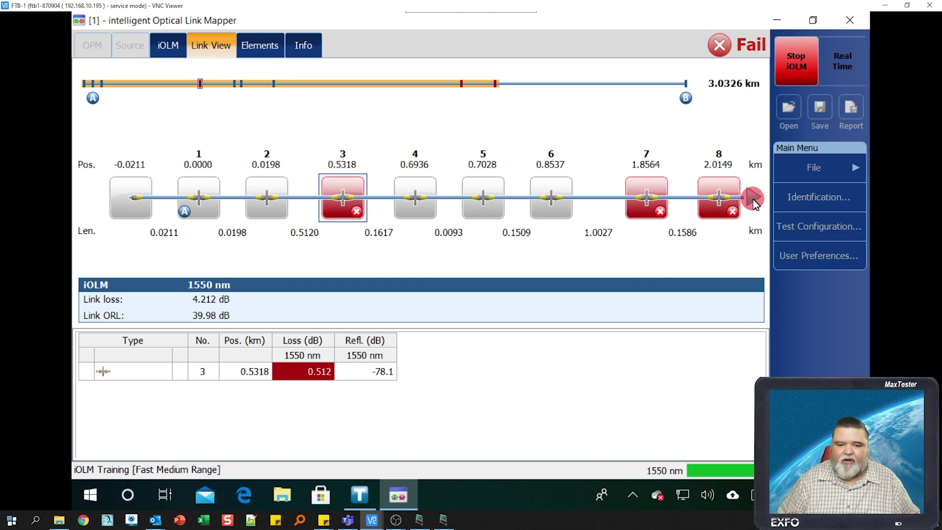
pyautogui.click(752, 199)
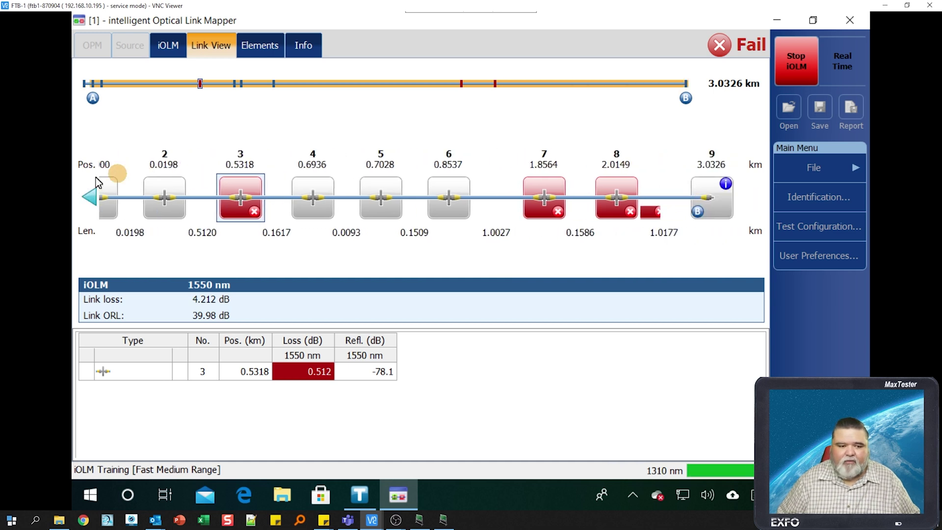
pyautogui.click(89, 196)
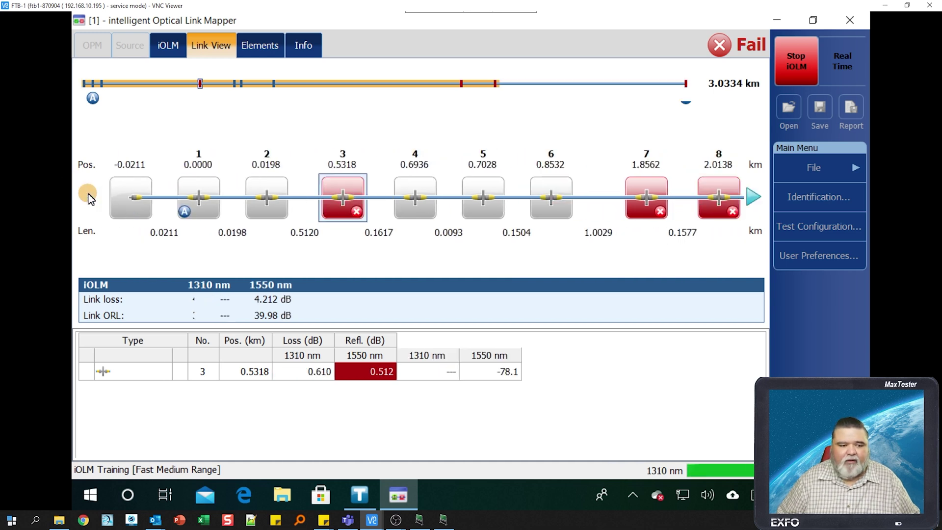
pyautogui.click(757, 197)
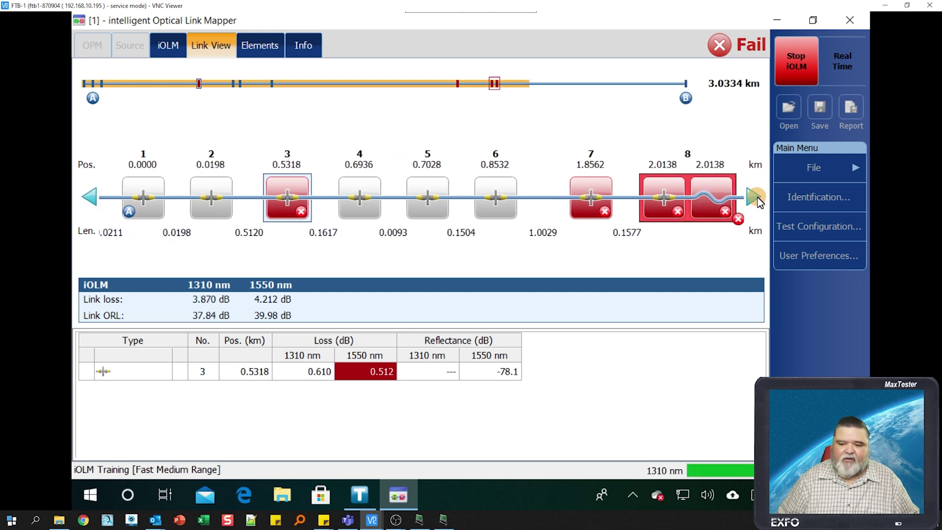
pyautogui.click(757, 197)
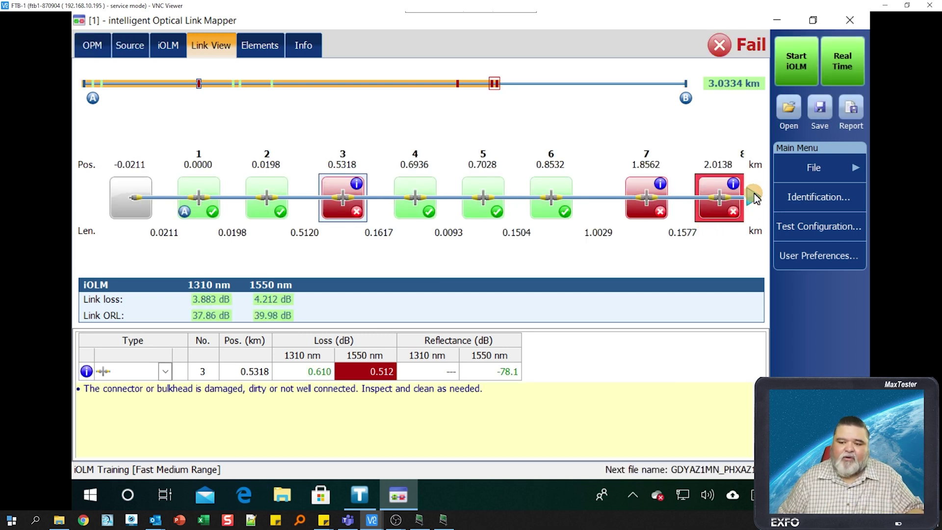
# - Inspect element 8's failed connector values and macrobend with its excessive-bending advice
pyautogui.click(753, 197)
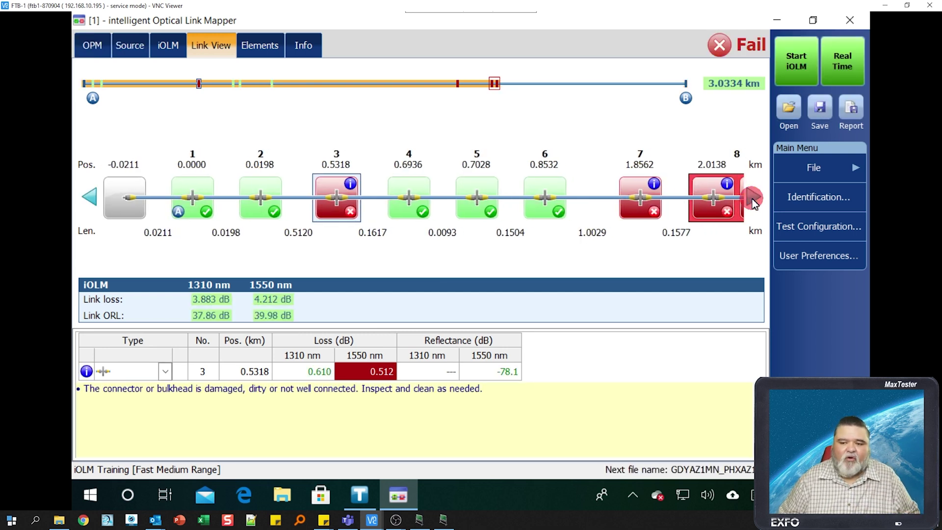
pyautogui.click(496, 87)
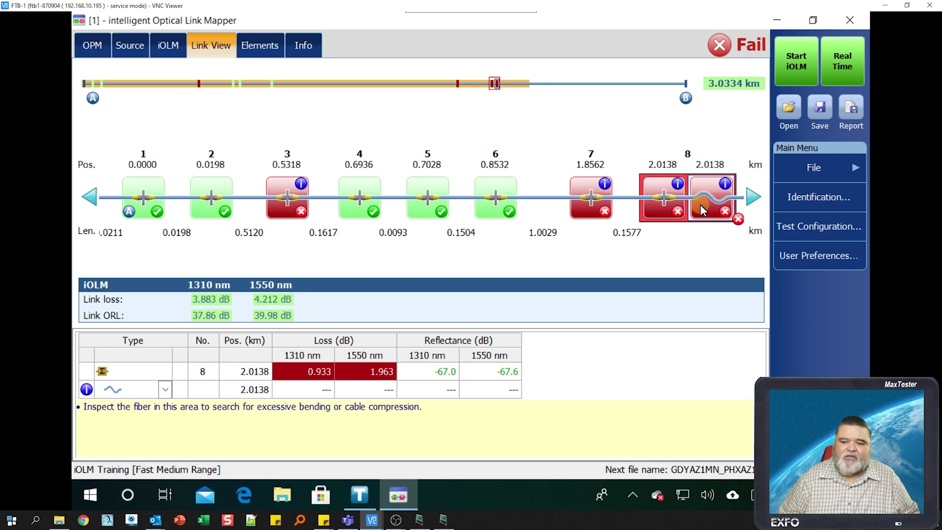
pyautogui.click(675, 210)
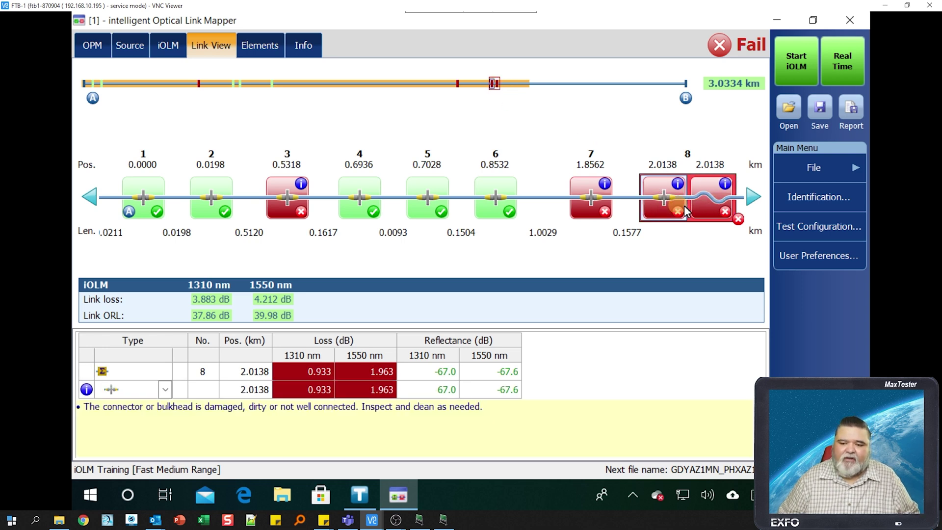
pyautogui.click(720, 211)
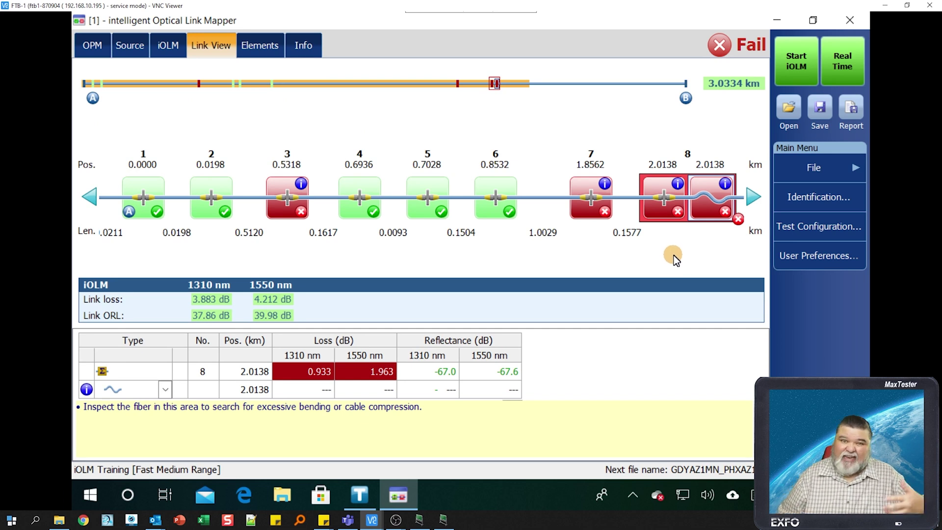
# - Scroll the element strip to end element 9 and save the measurement
pyautogui.click(750, 201)
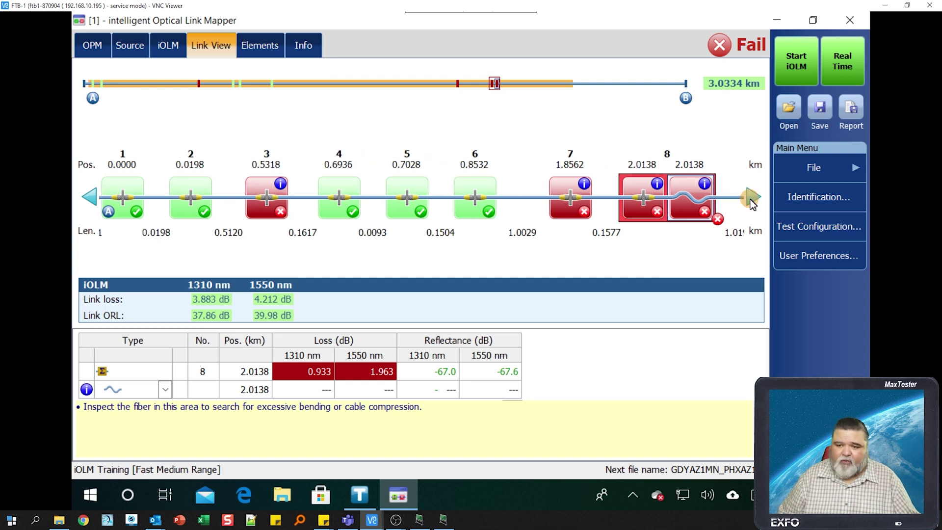
pyautogui.click(751, 200)
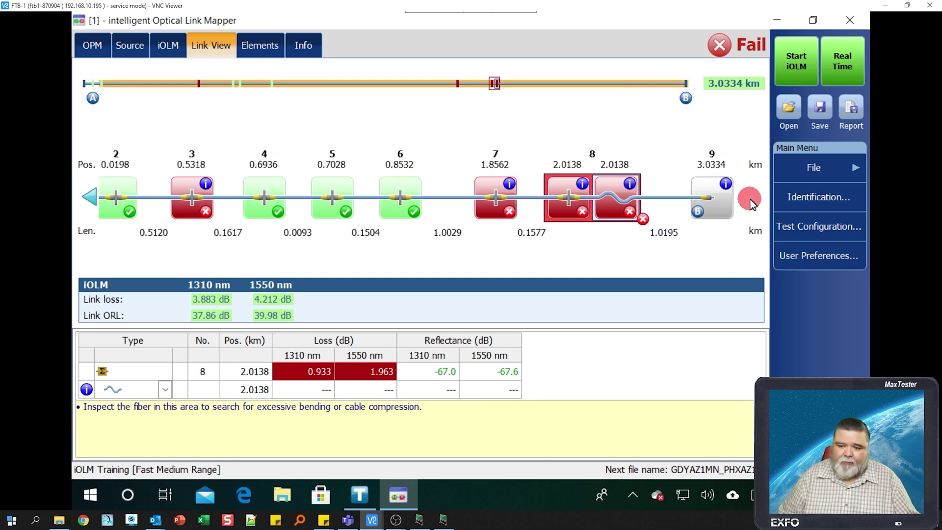
pyautogui.click(89, 199)
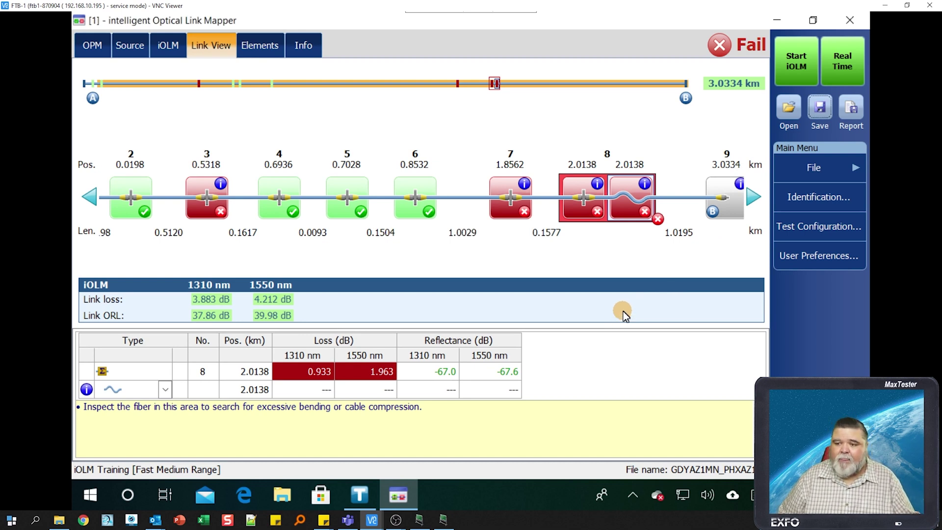
pyautogui.click(849, 110)
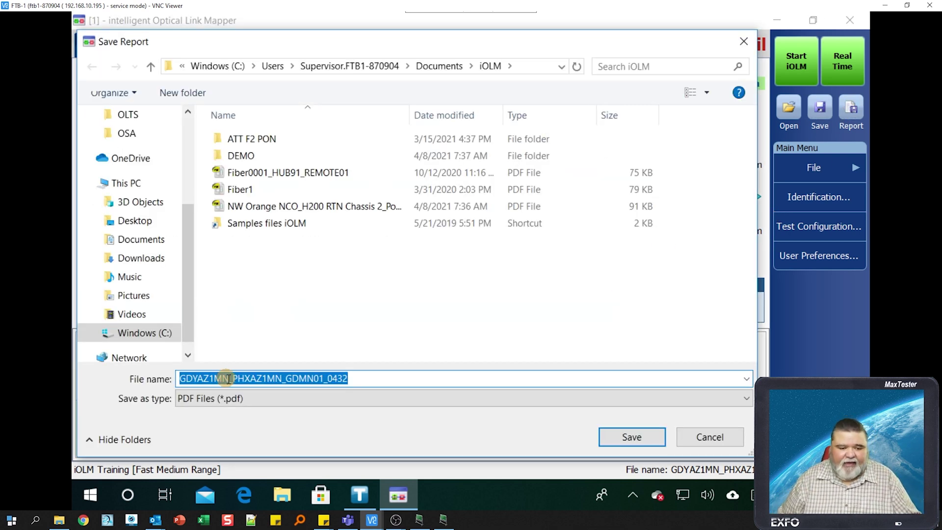
# - Keep the suggested name GDYAZ1MN_PHXAZ1MN_GDMN01_0432 and save the PDF report
pyautogui.click(632, 438)
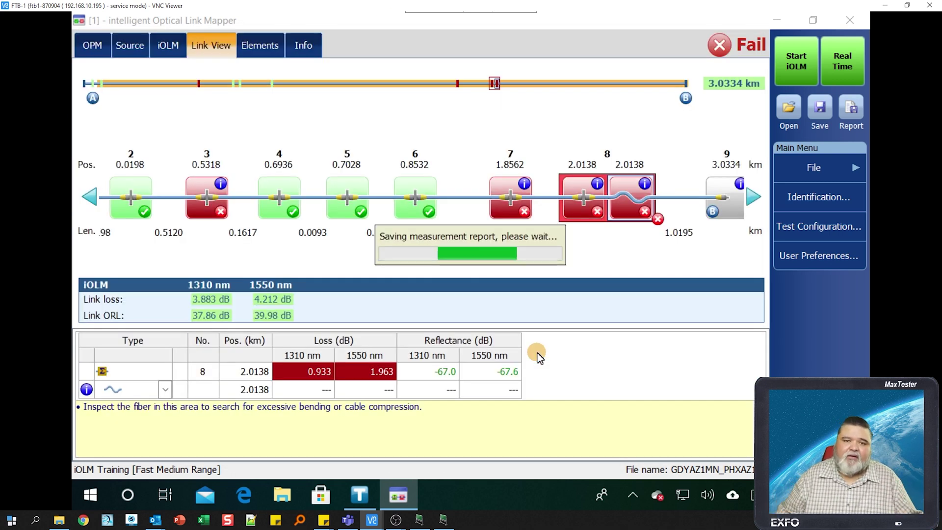